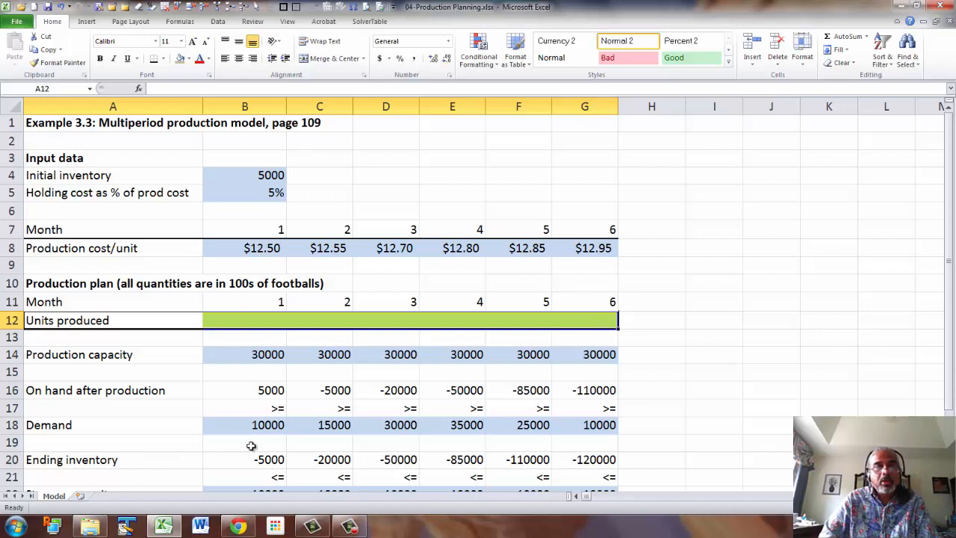
Step: Create range names from the left-column labels for units produced, production capacity, on hand after production, demand and ending inventory
{"action": "left_click_drag", "start_coordinate": [72, 355], "coordinate": [586, 356]}
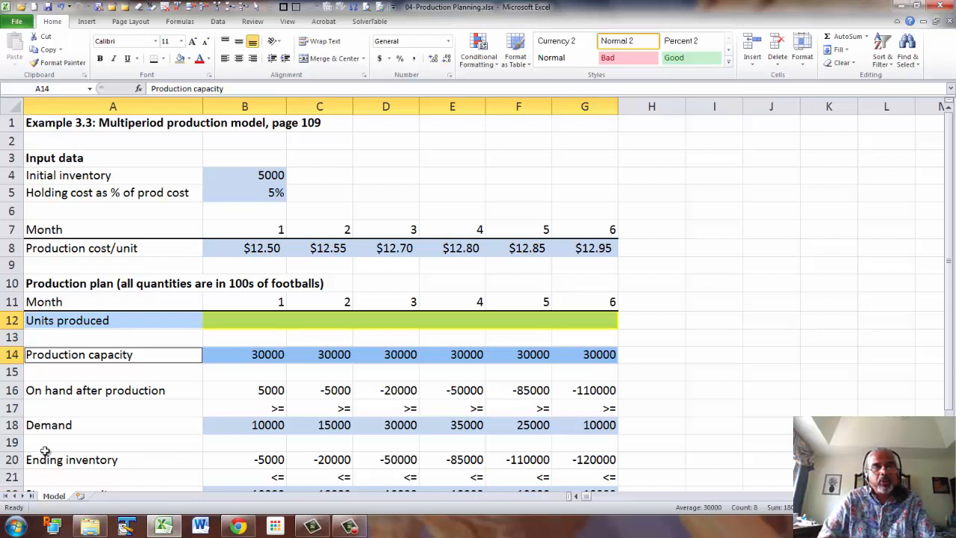
{"action": "left_click_drag", "start_coordinate": [53, 391], "coordinate": [580, 394]}
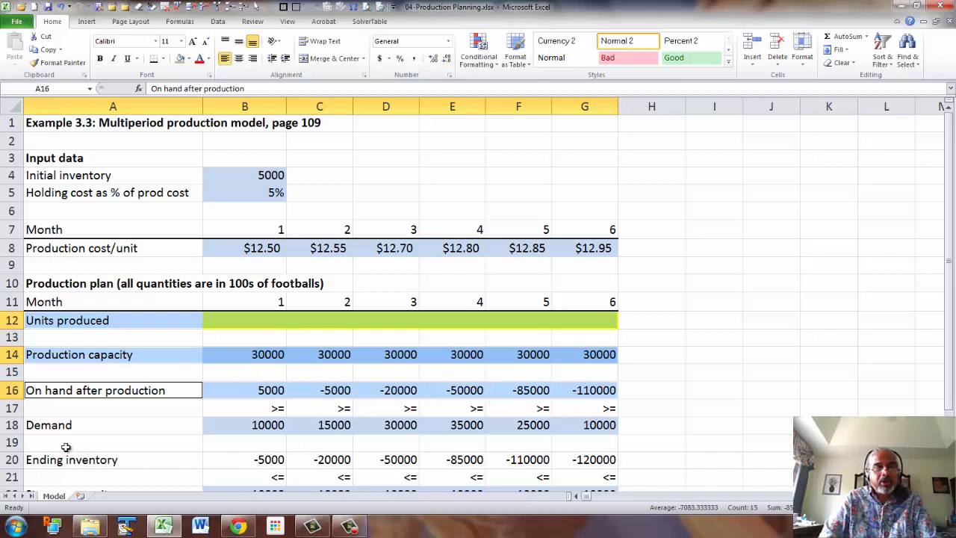
{"action": "left_click", "coordinate": [43, 425], "text": "ctrl"}
{"action": "left_click_drag", "start_coordinate": [178, 428], "coordinate": [585, 431]}
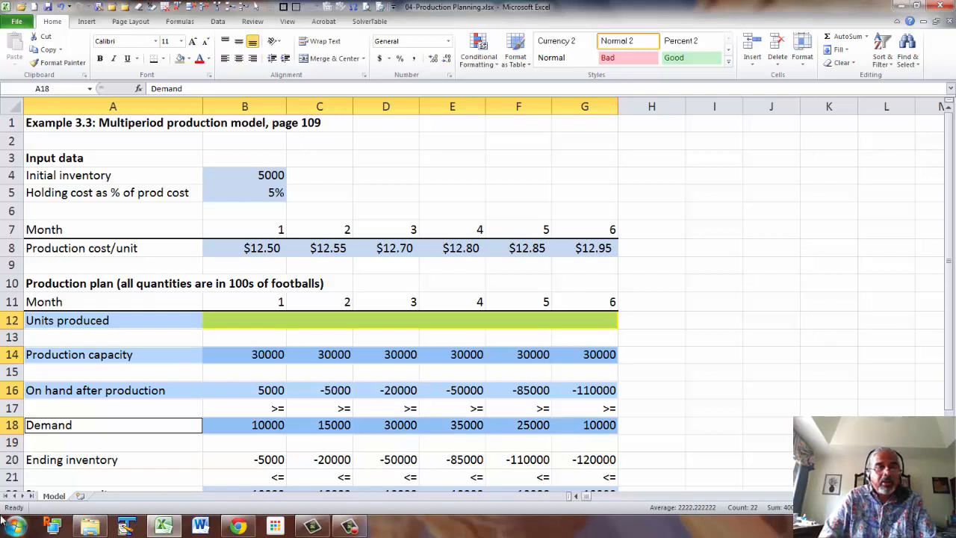
{"action": "left_click_drag", "start_coordinate": [62, 457], "coordinate": [603, 460]}
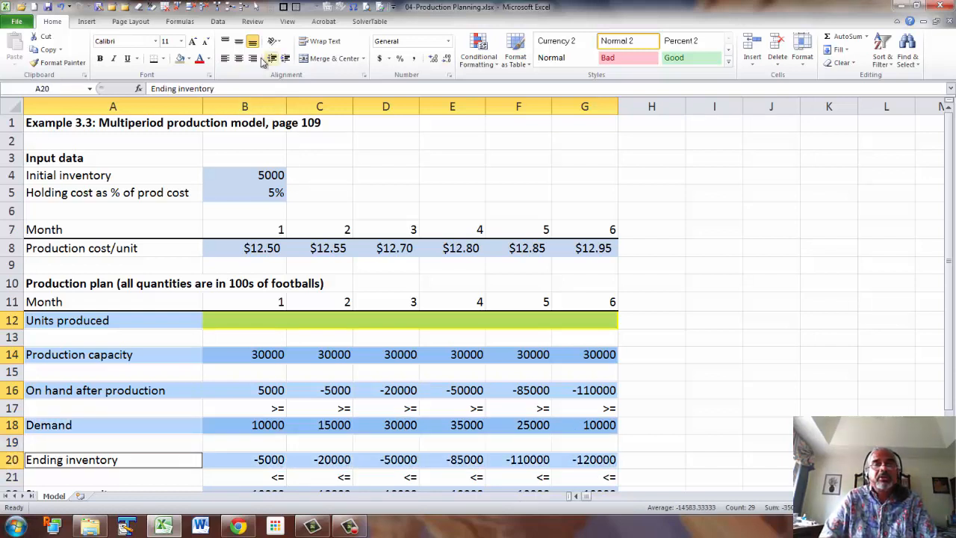
{"action": "left_click", "coordinate": [180, 21]}
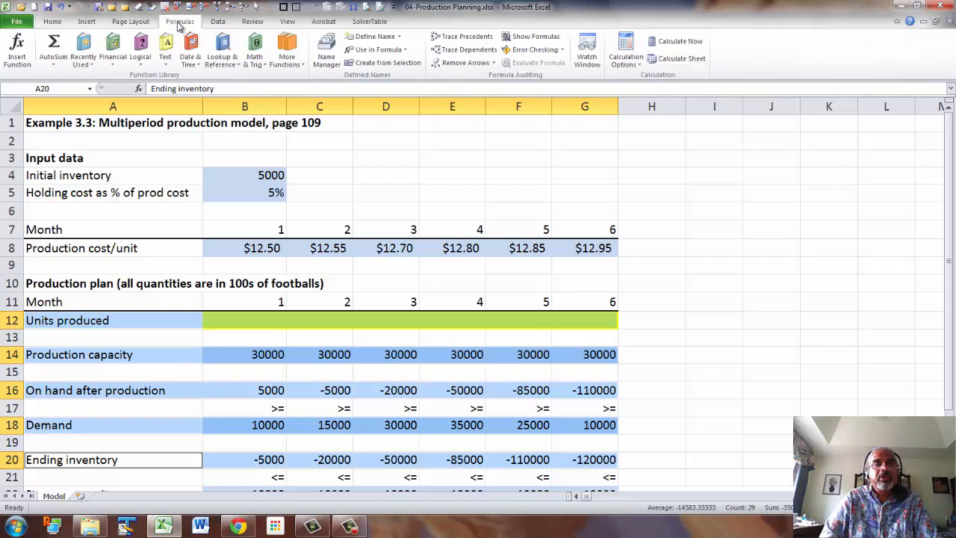
{"action": "left_click", "coordinate": [387, 63]}
{"action": "left_click", "coordinate": [768, 379]}
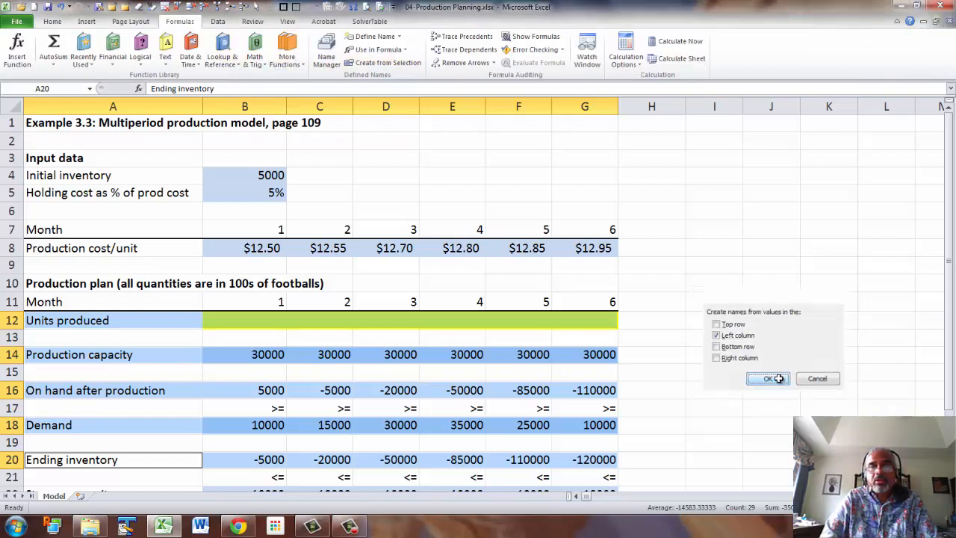
Step: Create a range name for the storage capacity values in row 22 from their left-column label
{"action": "scroll", "coordinate": [548, 343], "scroll_direction": "down", "scroll_amount": 1}
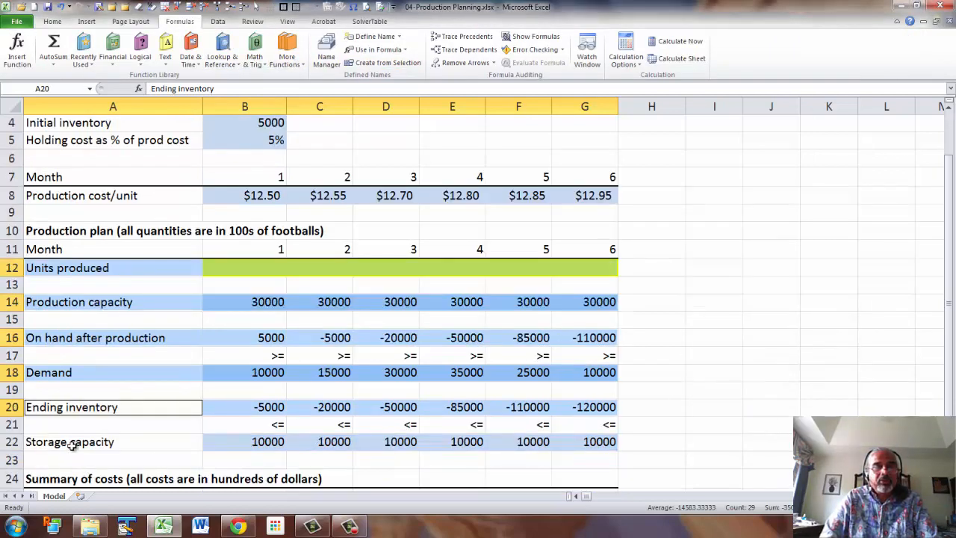
{"action": "left_click_drag", "start_coordinate": [72, 445], "coordinate": [559, 442]}
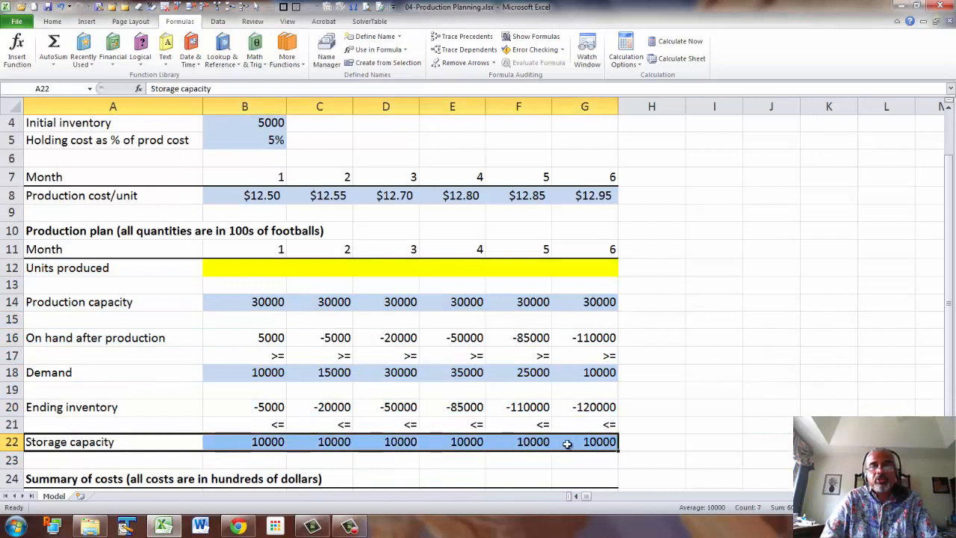
{"action": "left_click", "coordinate": [392, 64]}
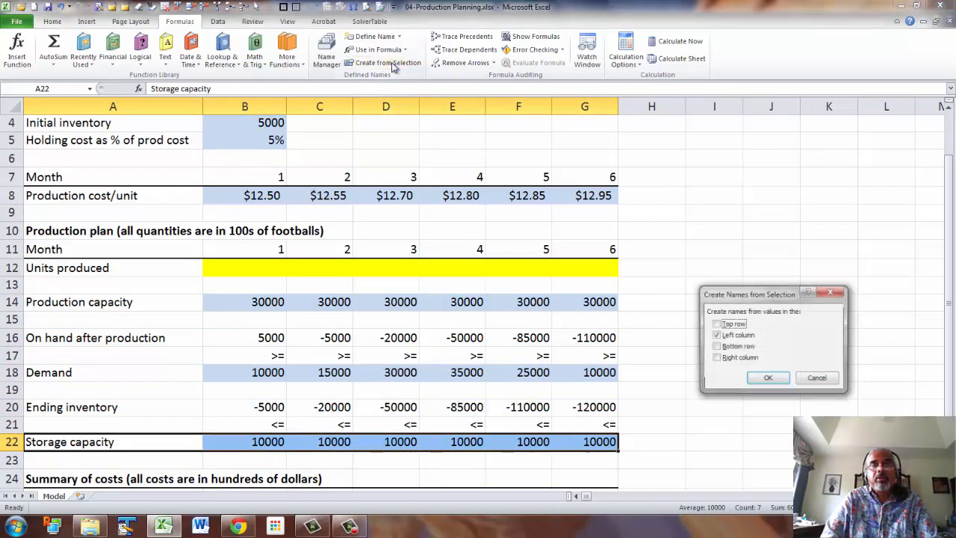
{"action": "left_click", "coordinate": [767, 378]}
Step: Define the name Total_Cost for the cost total in H26 and review the workbook's list of defined names
{"action": "scroll", "coordinate": [626, 377], "scroll_direction": "down", "scroll_amount": 1}
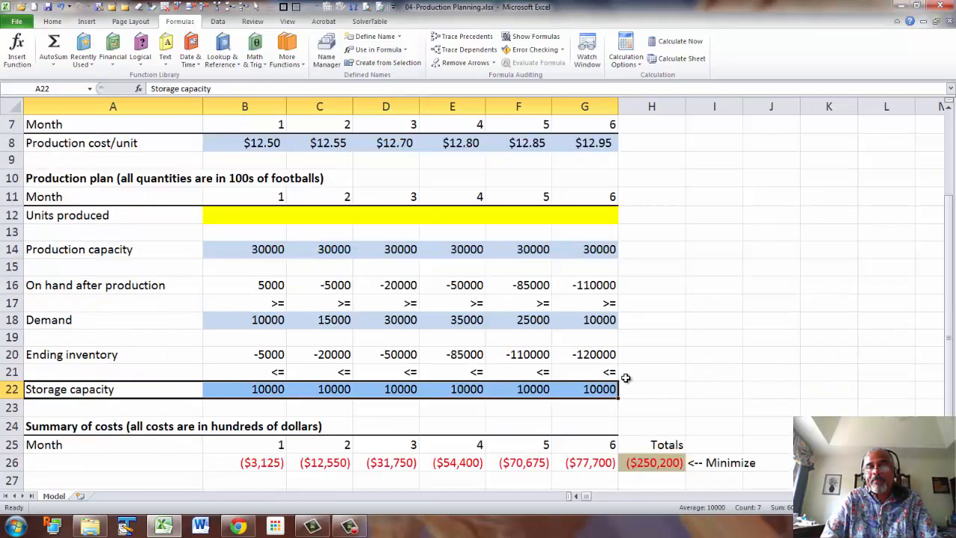
{"action": "left_click", "coordinate": [640, 463]}
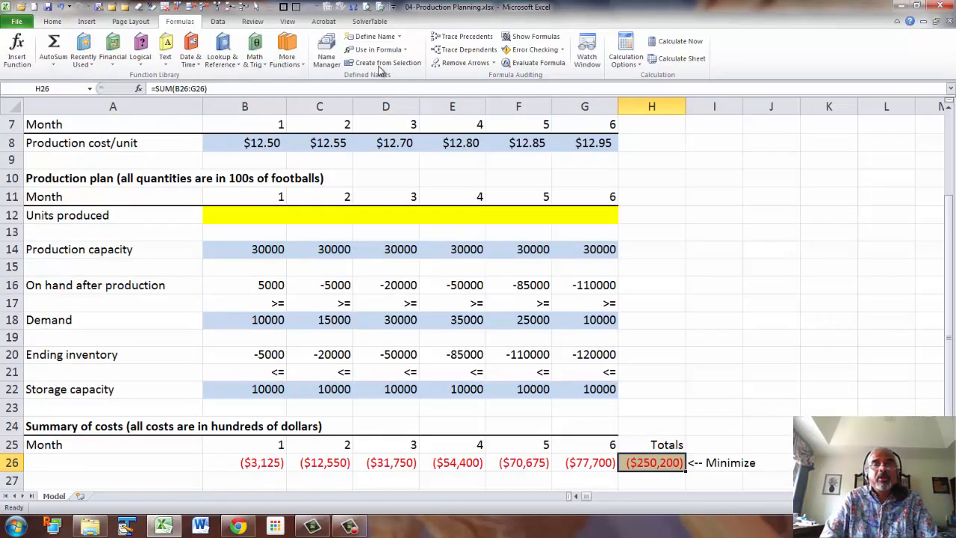
{"action": "left_click", "coordinate": [373, 37]}
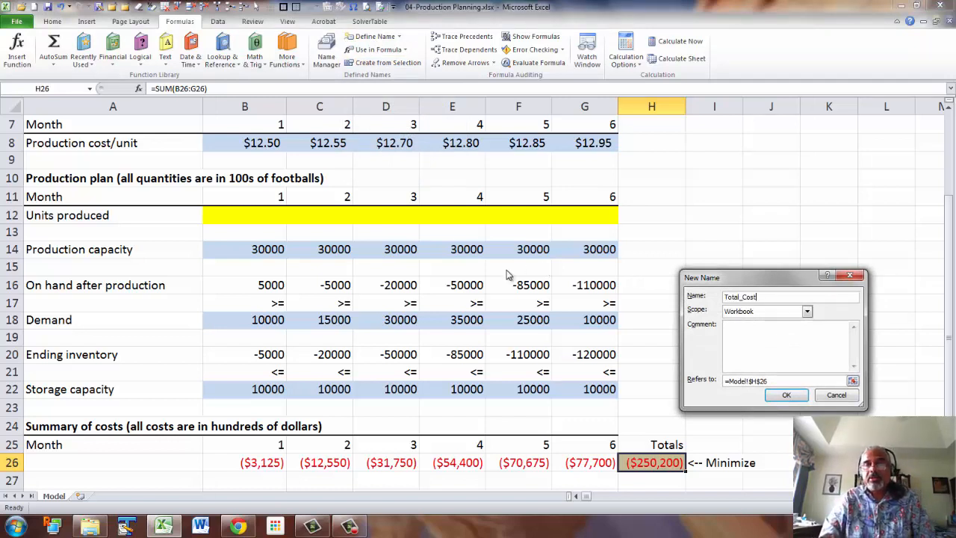
{"action": "left_click", "coordinate": [781, 395]}
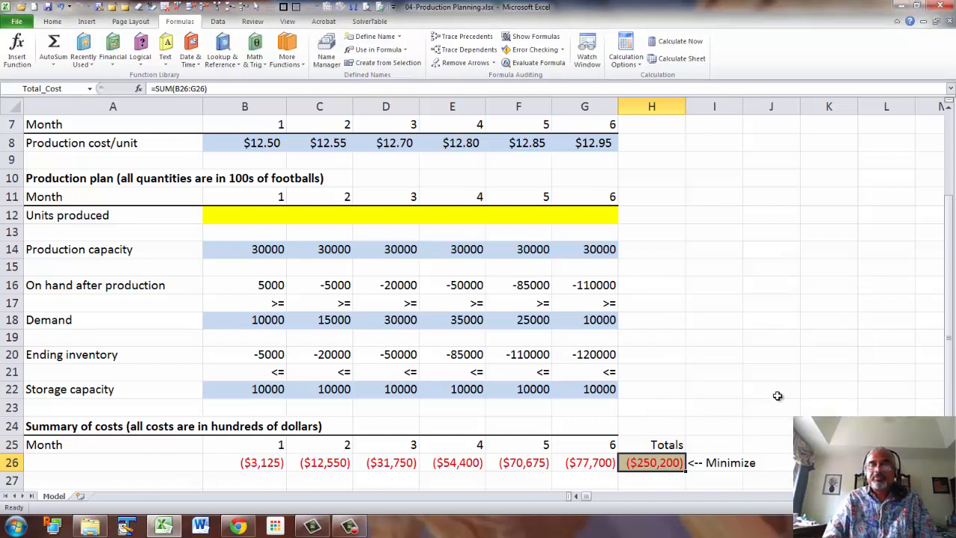
{"action": "left_click", "coordinate": [325, 62]}
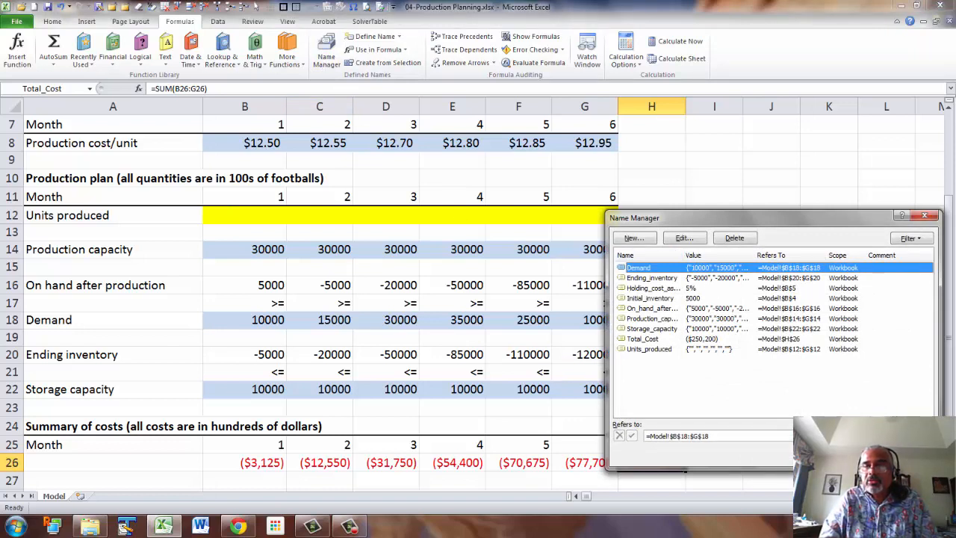
{"action": "key", "text": "Escape"}
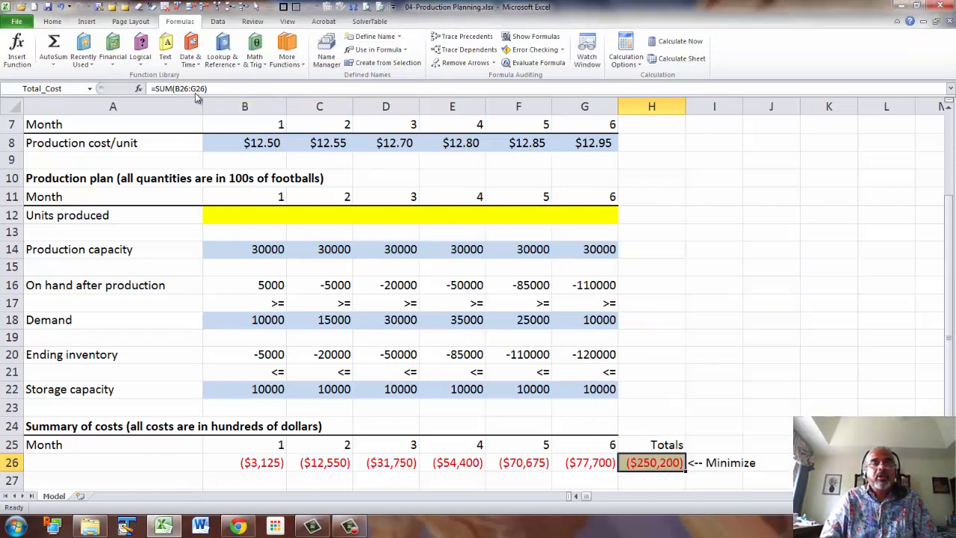
Step: Open Solver with the total cost cell H26 as the objective and set it to be minimized
{"action": "left_click", "coordinate": [216, 22]}
{"action": "left_click", "coordinate": [719, 49]}
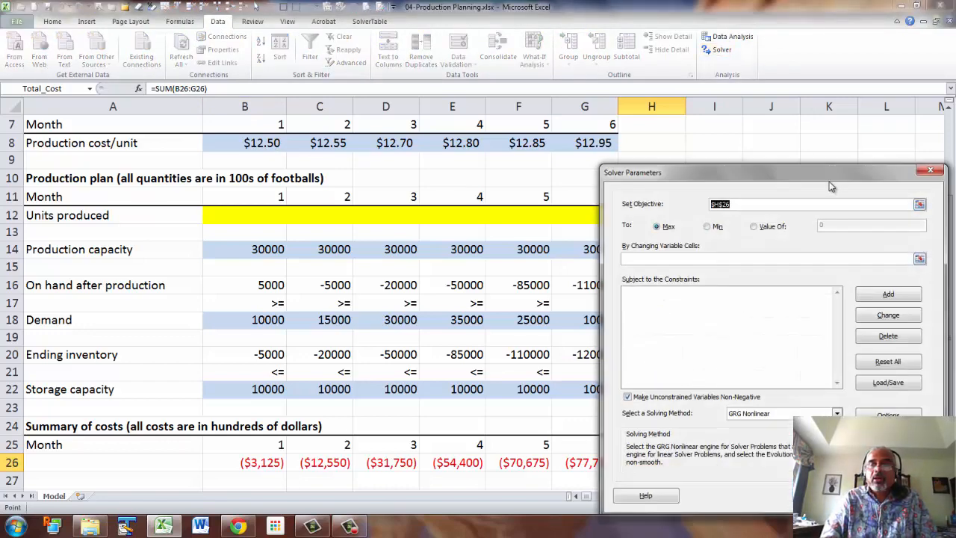
{"action": "left_click_drag", "start_coordinate": [767, 187], "coordinate": [335, 161]}
{"action": "left_click", "coordinate": [653, 463]}
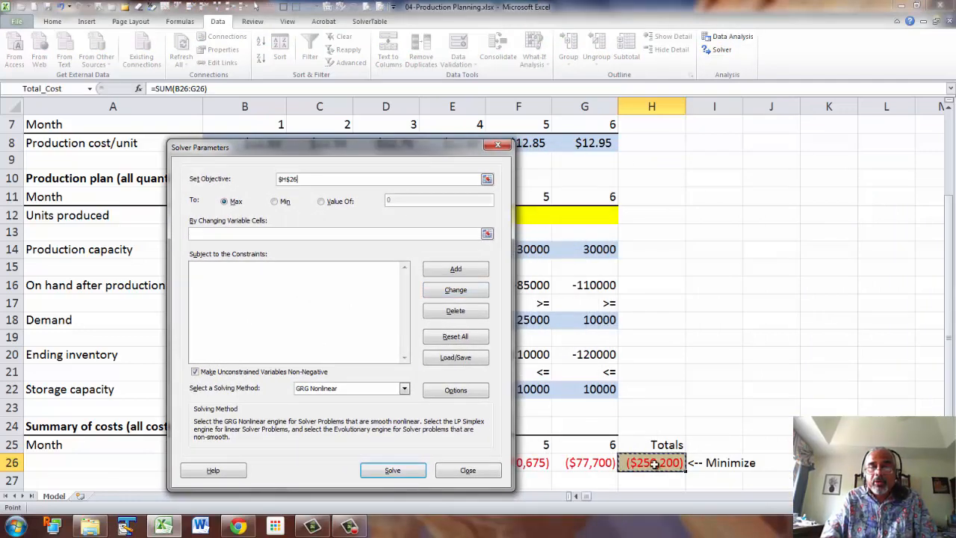
{"action": "left_click", "coordinate": [279, 202]}
Step: Set Solver's changing variable cells to the units produced range B12:G12
{"action": "left_click_drag", "start_coordinate": [397, 156], "coordinate": [824, 133]}
{"action": "left_click", "coordinate": [647, 212]}
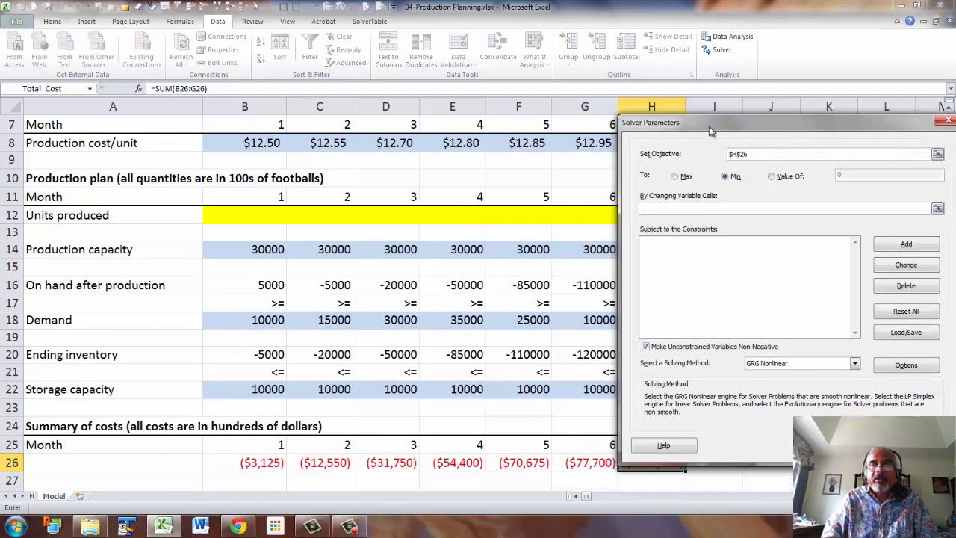
{"action": "left_click_drag", "start_coordinate": [711, 128], "coordinate": [762, 133]}
{"action": "left_click_drag", "start_coordinate": [232, 220], "coordinate": [563, 215]}
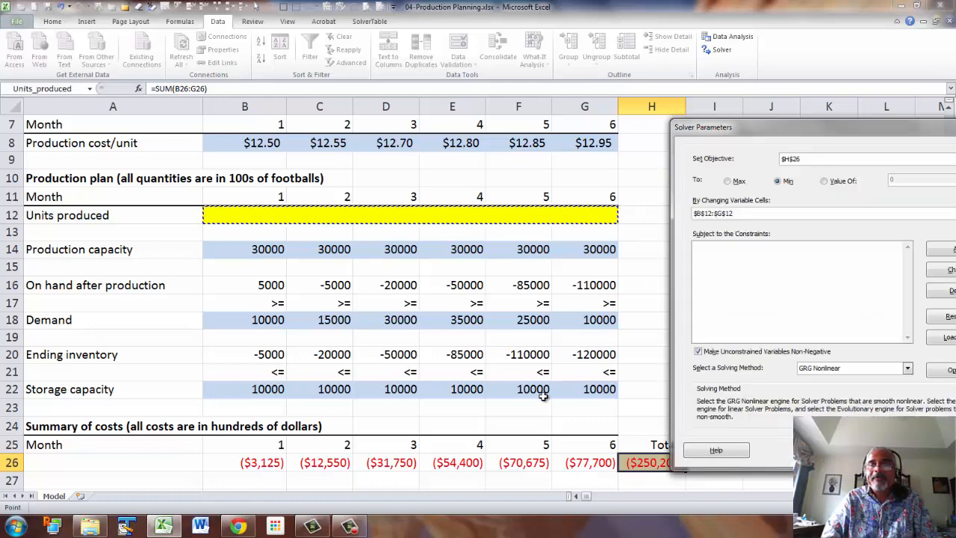
{"action": "left_click_drag", "start_coordinate": [876, 129], "coordinate": [784, 109]}
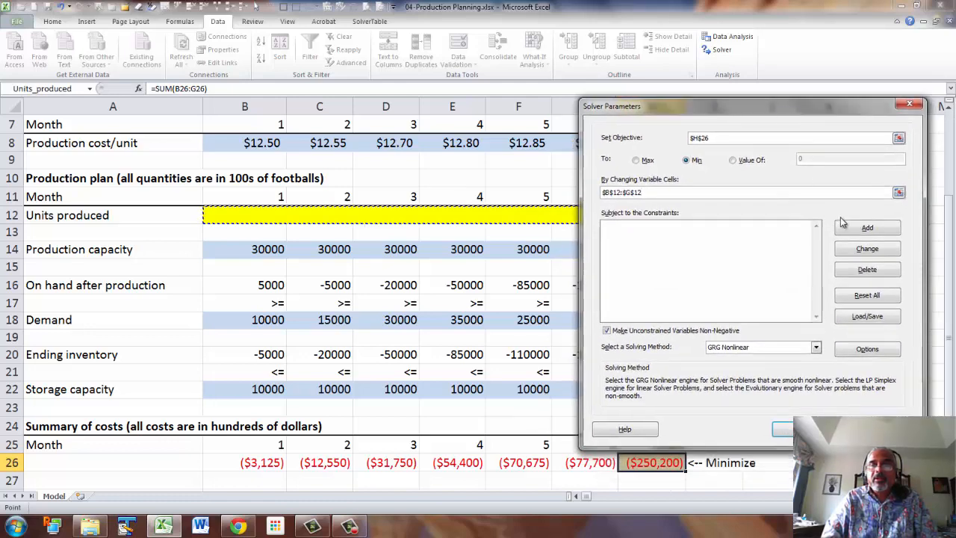
Step: Add a Solver constraint that units produced B12:G12 are <= production capacity B14:G14
{"action": "left_click", "coordinate": [874, 230]}
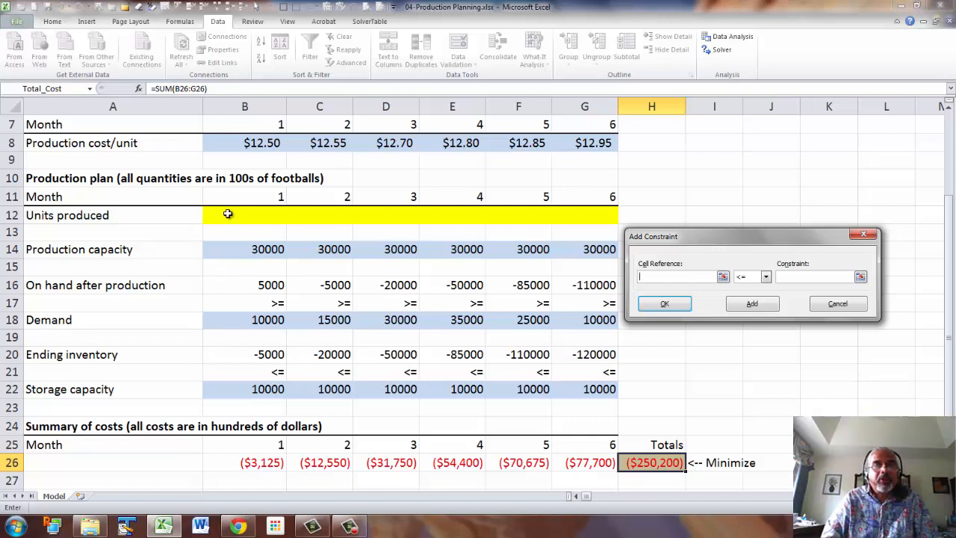
{"action": "left_click_drag", "start_coordinate": [226, 215], "coordinate": [606, 216]}
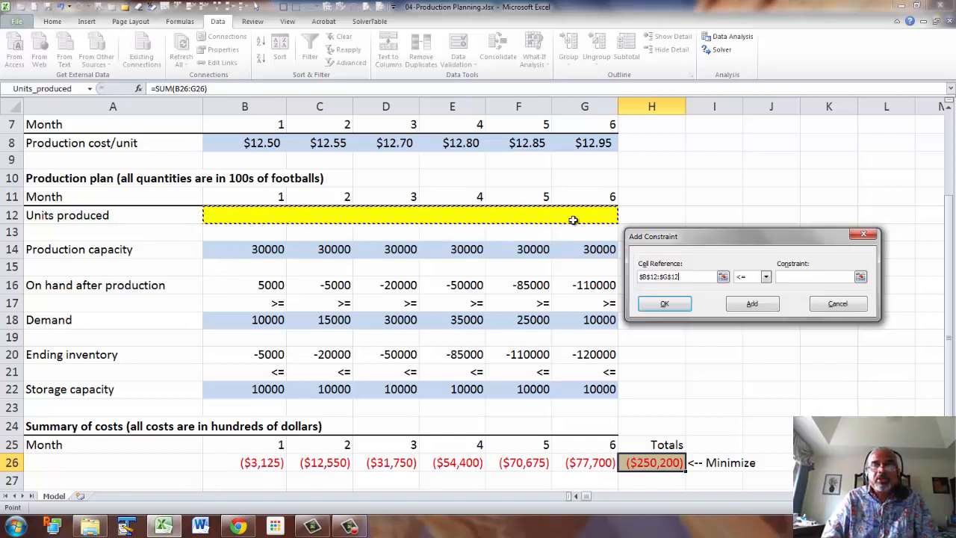
{"action": "left_click", "coordinate": [780, 276]}
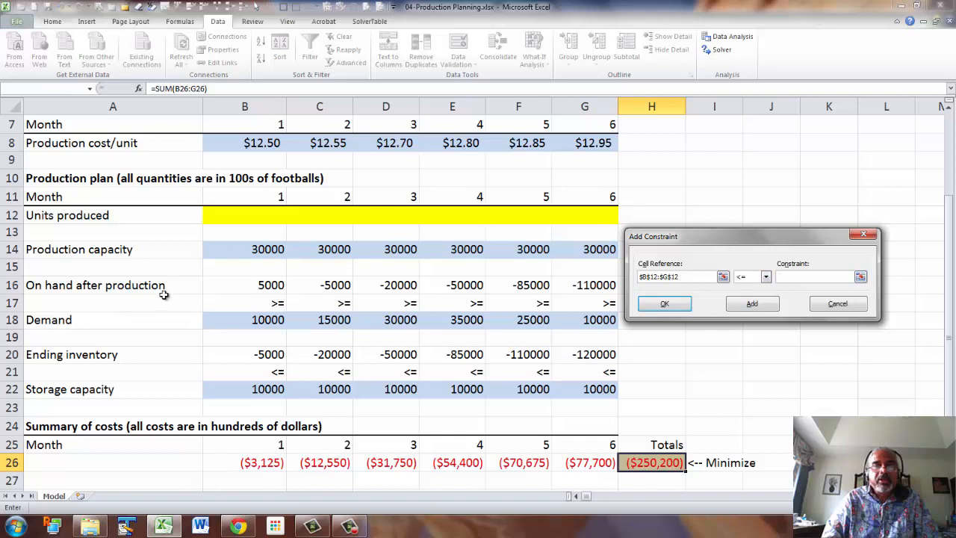
{"action": "left_click_drag", "start_coordinate": [243, 256], "coordinate": [614, 249]}
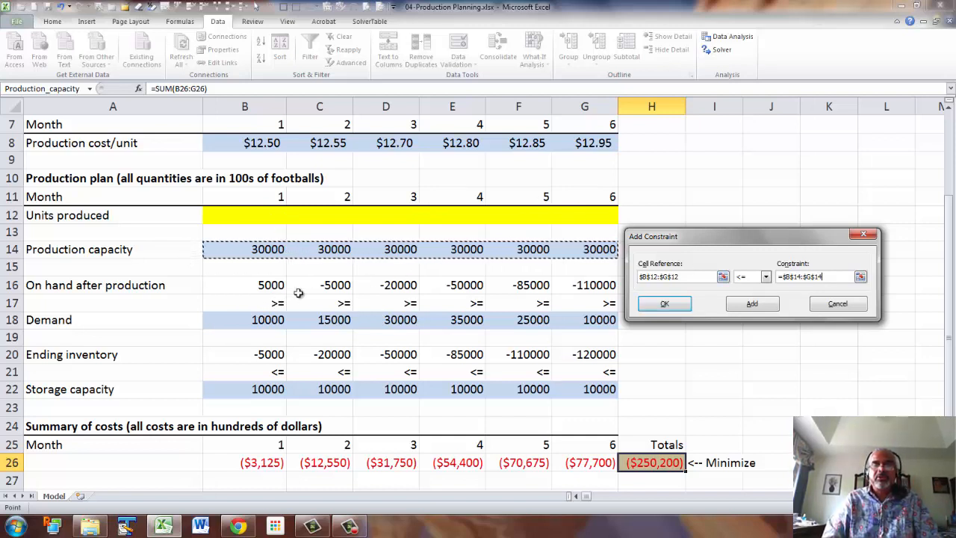
{"action": "left_click", "coordinate": [752, 305]}
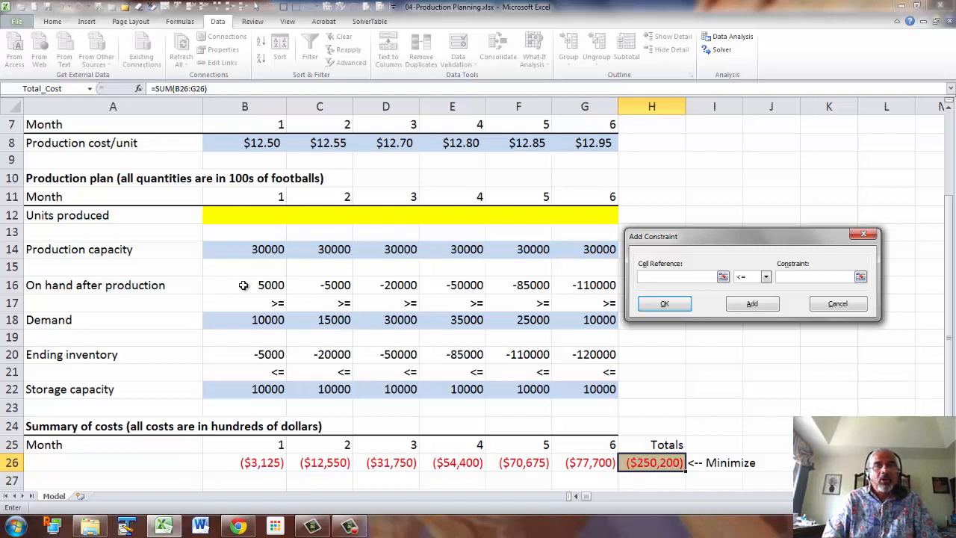
Step: Add a Solver constraint that on hand after production B16:G16 is >= demand B18:G18
{"action": "left_click_drag", "start_coordinate": [244, 283], "coordinate": [575, 283]}
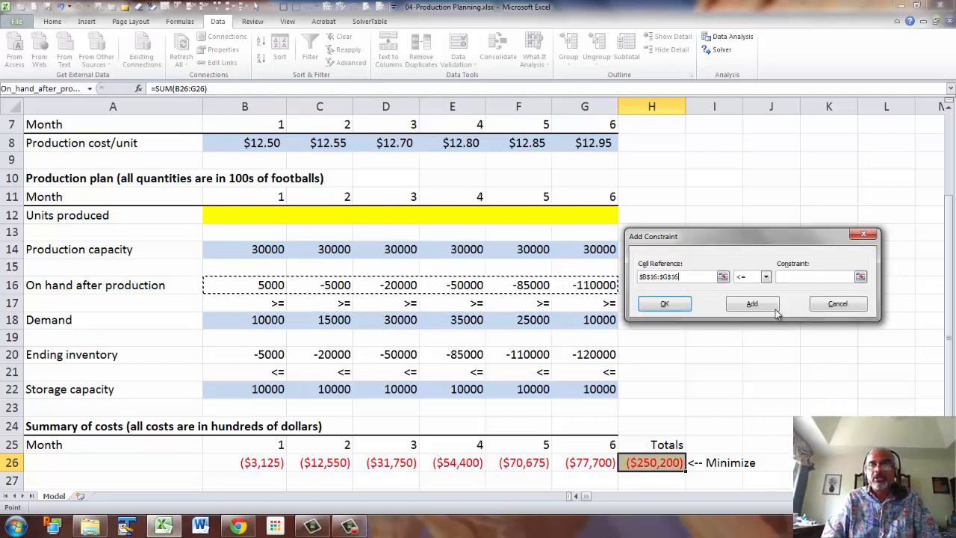
{"action": "left_click", "coordinate": [766, 276]}
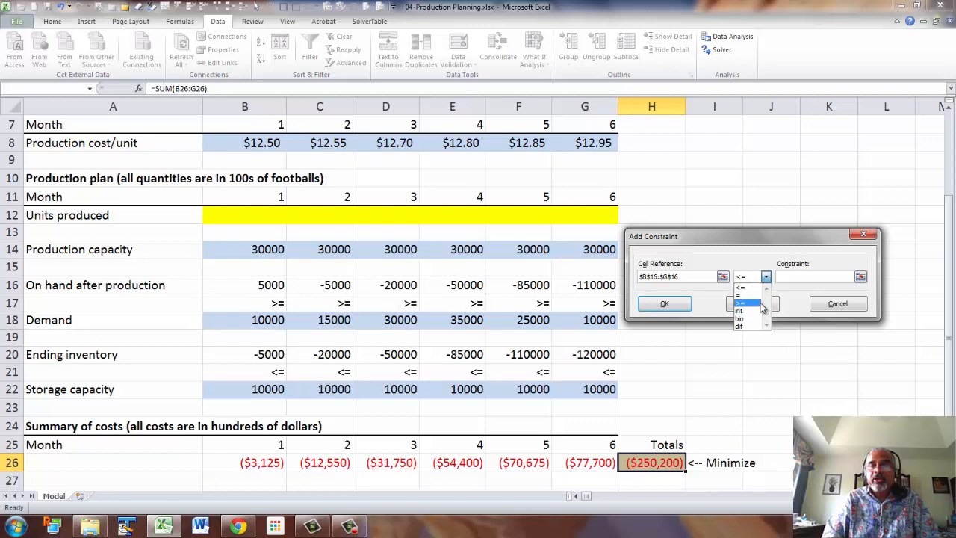
{"action": "left_click", "coordinate": [745, 303]}
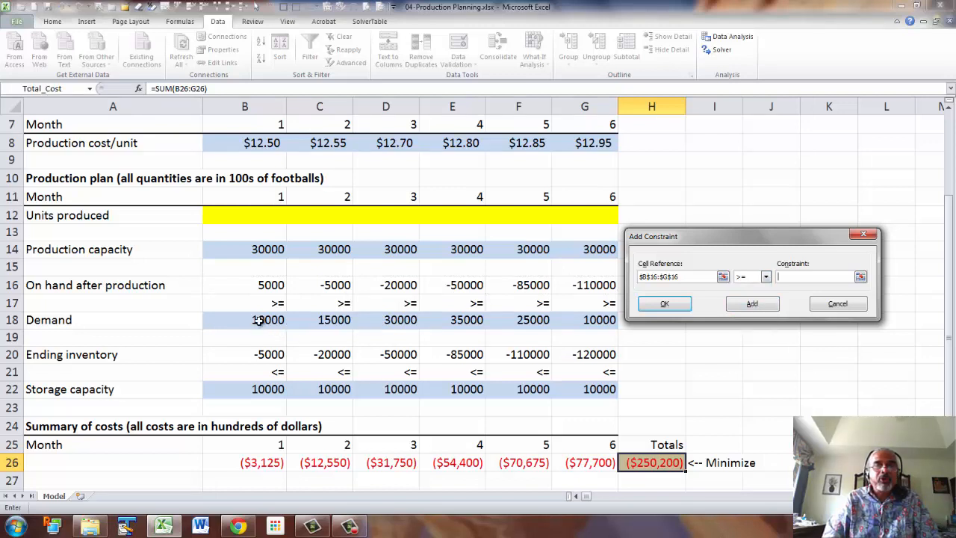
{"action": "left_click_drag", "start_coordinate": [259, 319], "coordinate": [579, 330]}
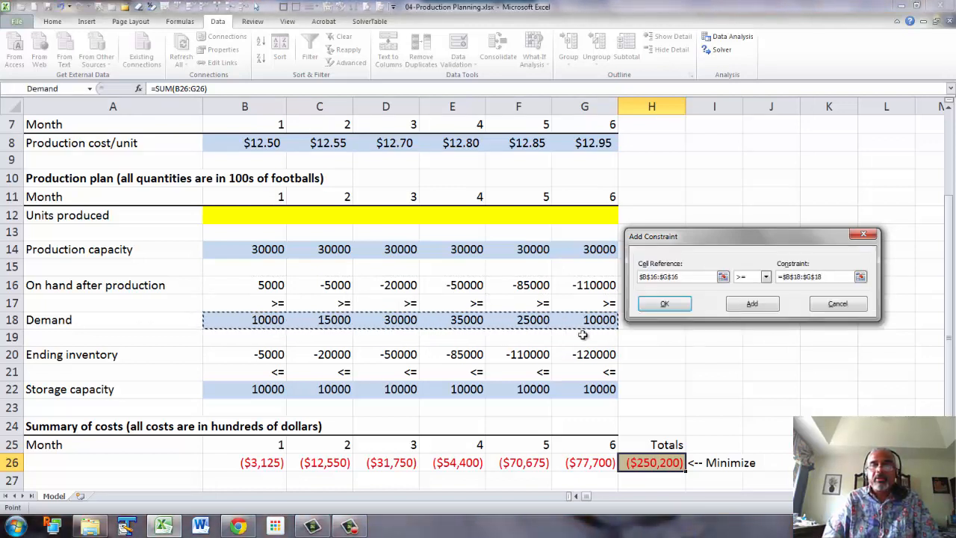
{"action": "left_click", "coordinate": [750, 307]}
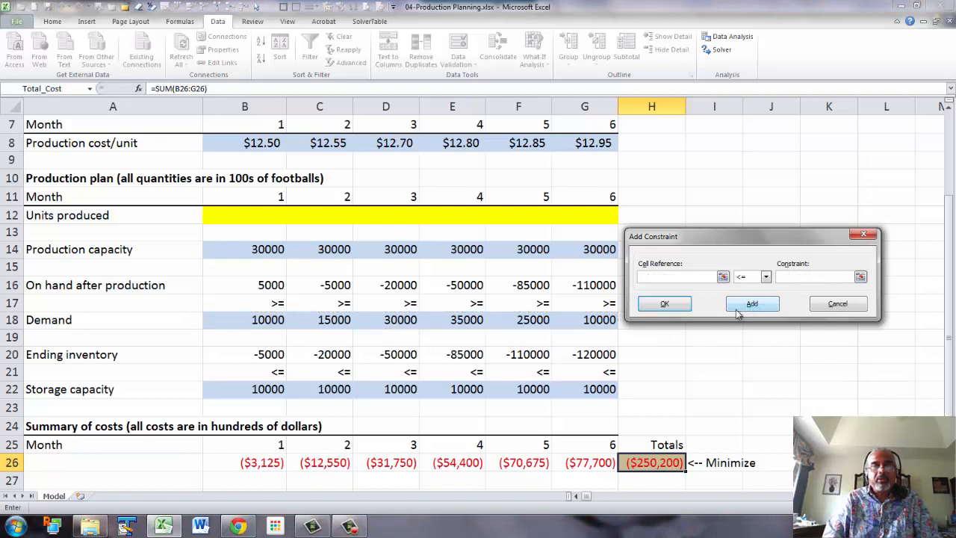
Step: Add the final constraint that ending inventory B20:G20 is <= storage capacity B22:G22, and choose Simplex LP as the solving method
{"action": "left_click_drag", "start_coordinate": [250, 356], "coordinate": [593, 357]}
{"action": "left_click", "coordinate": [819, 276]}
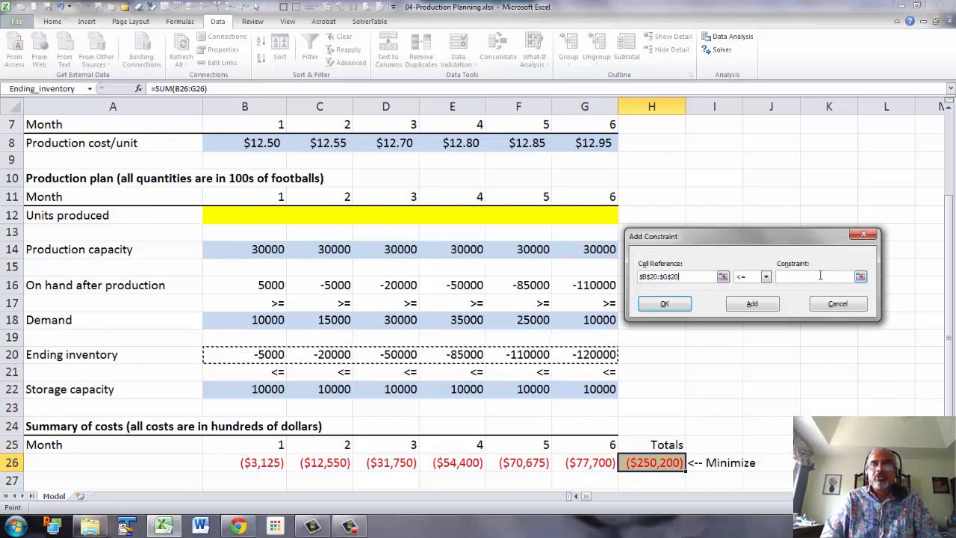
{"action": "left_click_drag", "start_coordinate": [255, 388], "coordinate": [575, 398]}
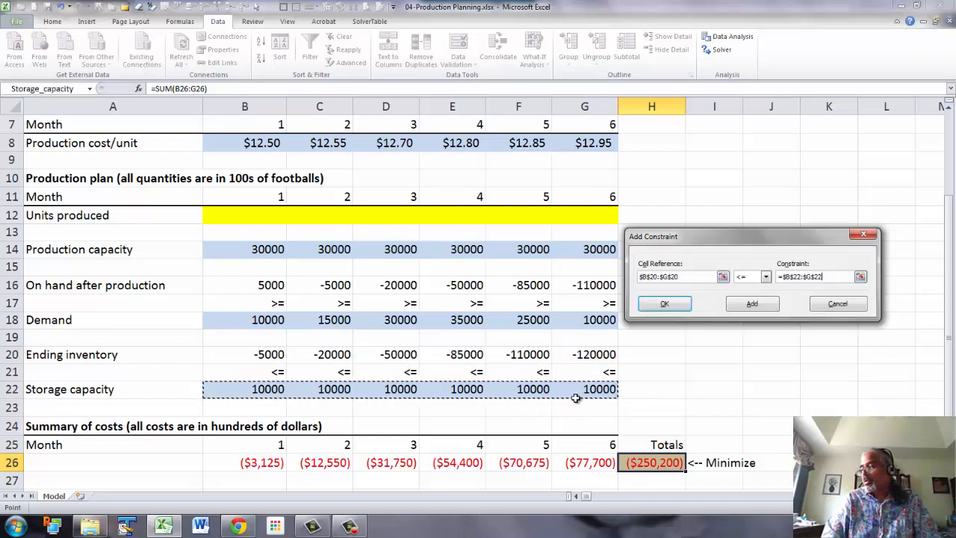
{"action": "left_click", "coordinate": [664, 303]}
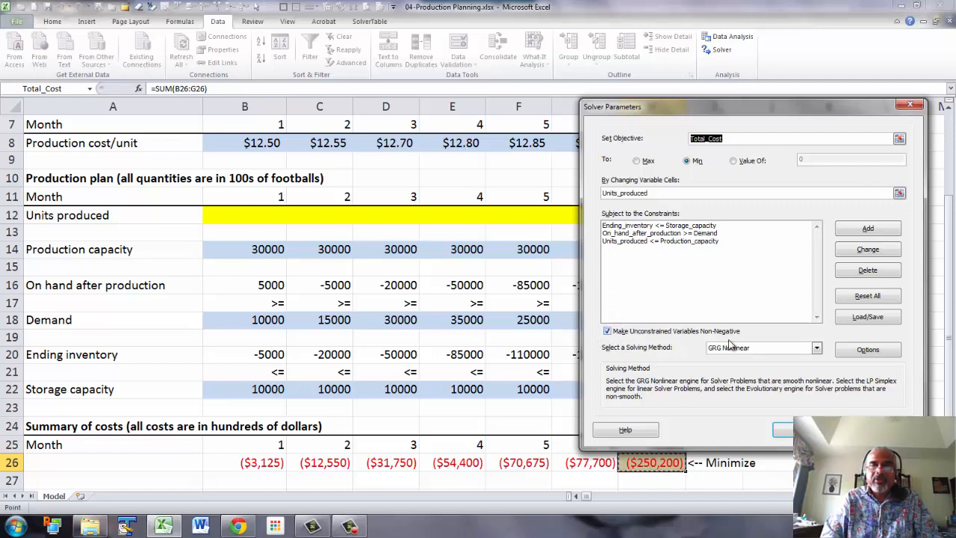
{"action": "left_click", "coordinate": [816, 349]}
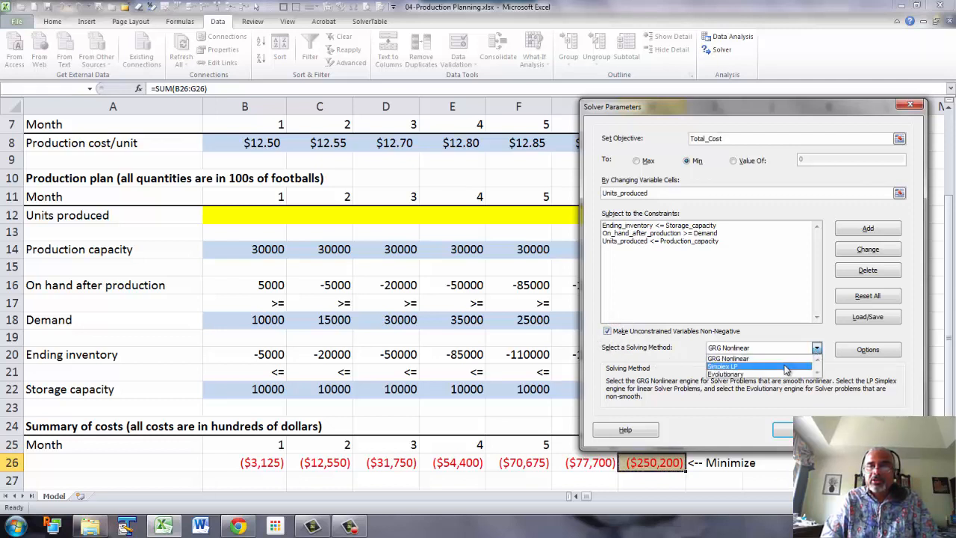
{"action": "left_click", "coordinate": [786, 367]}
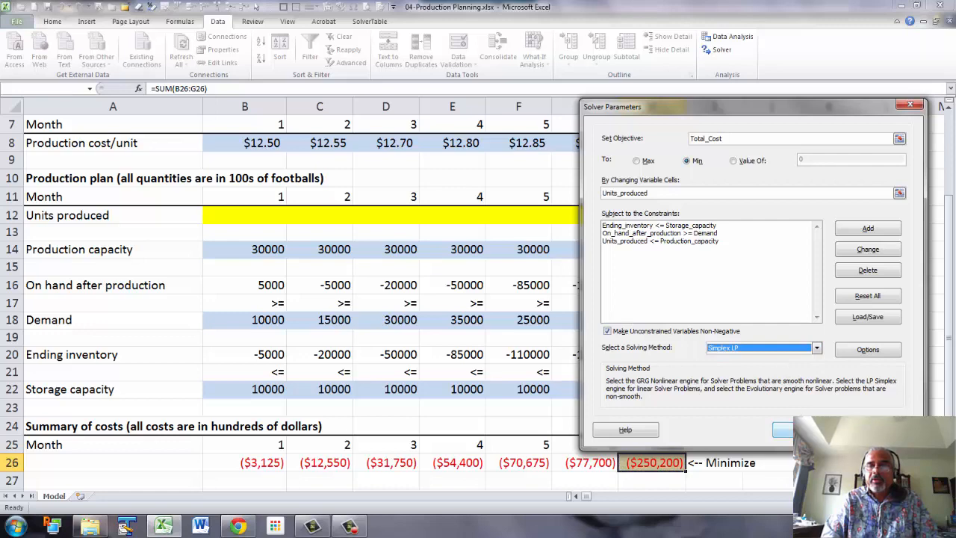
Step: Solve the production planning model and keep the Solver solution
{"action": "left_click", "coordinate": [791, 430]}
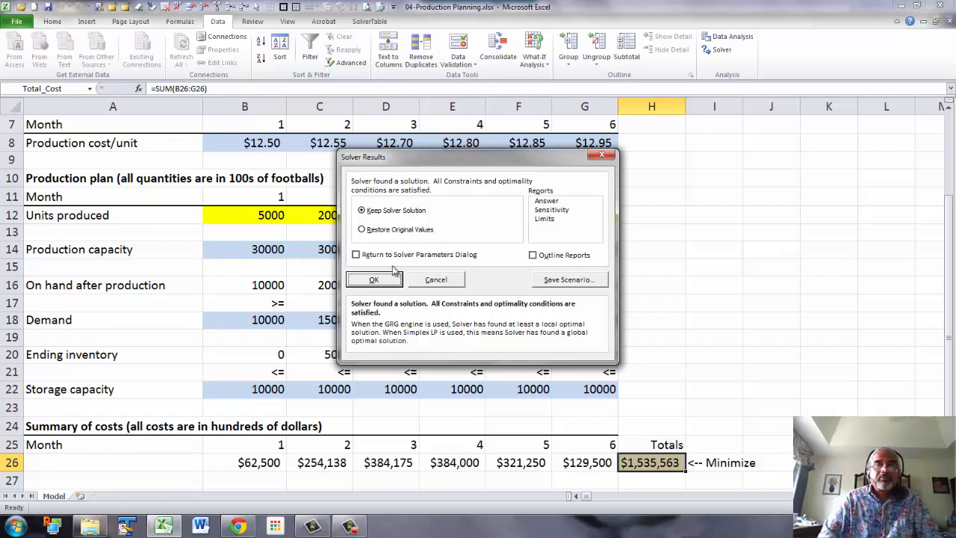
{"action": "left_click", "coordinate": [376, 280]}
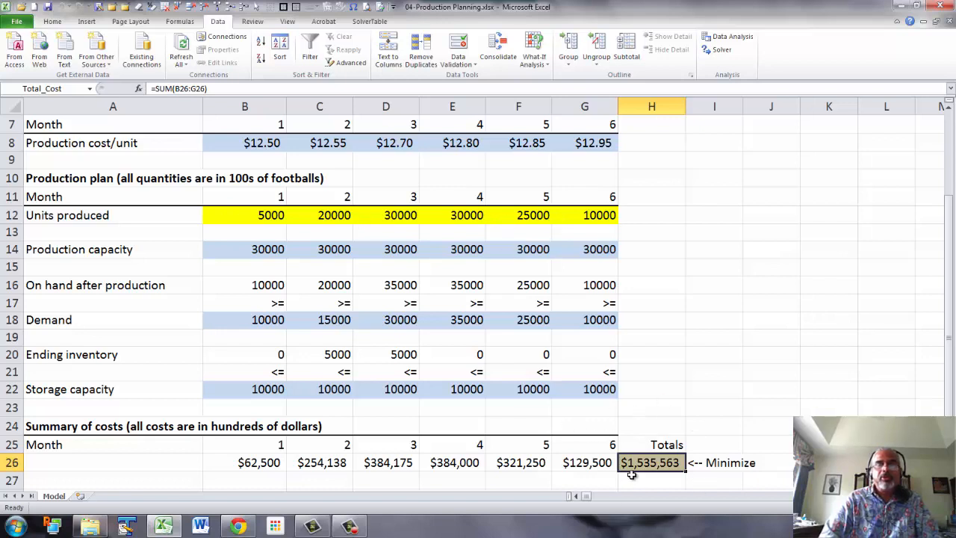
{"action": "left_click", "coordinate": [370, 21]}
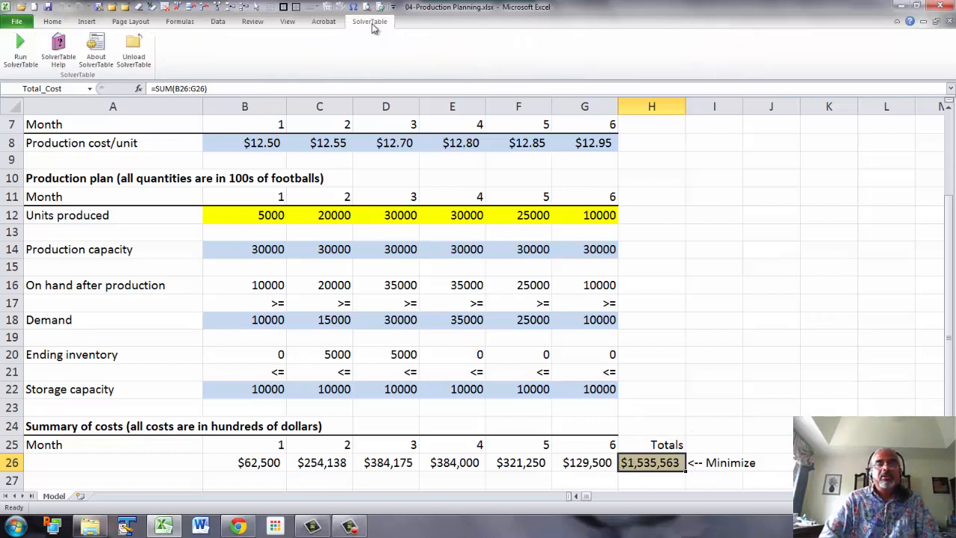
{"action": "left_click", "coordinate": [15, 49]}
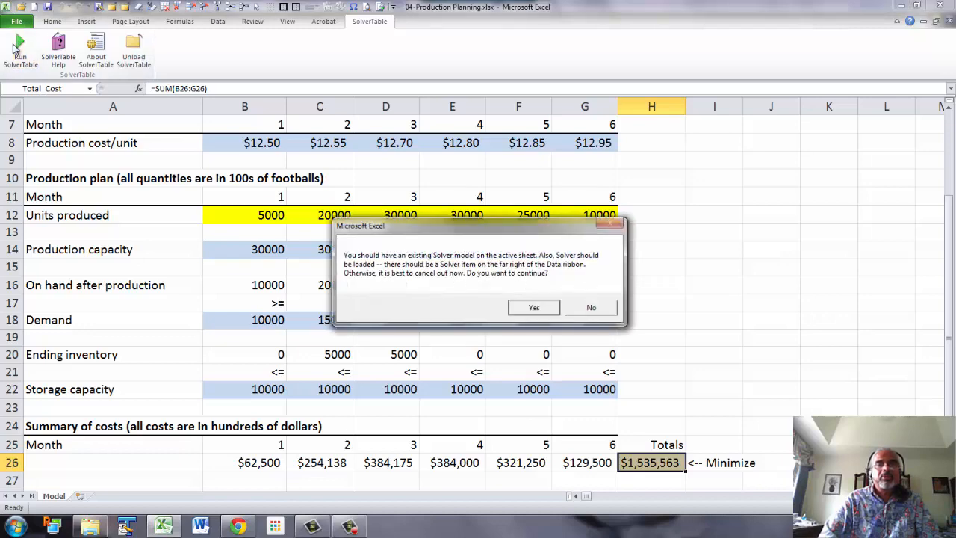
{"action": "left_click", "coordinate": [532, 308]}
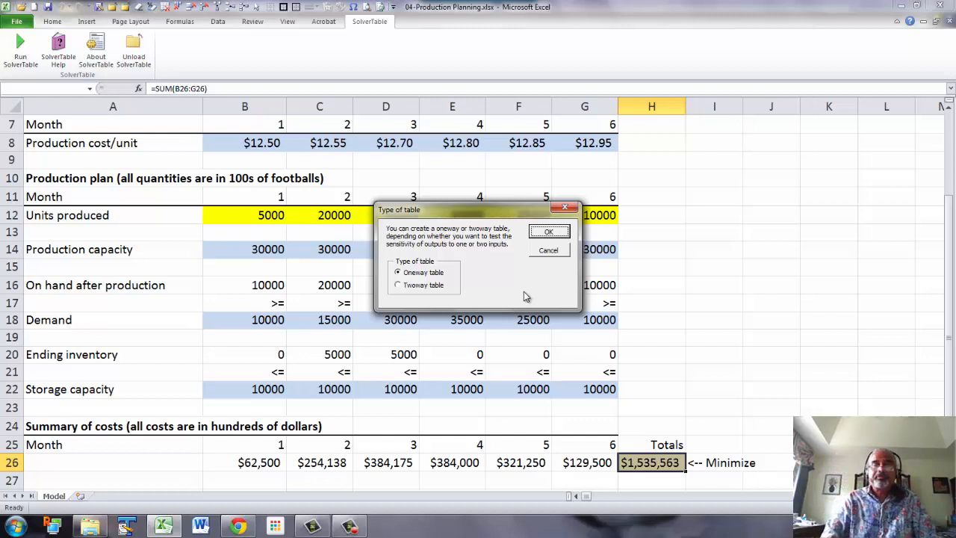
{"action": "left_click", "coordinate": [561, 251]}
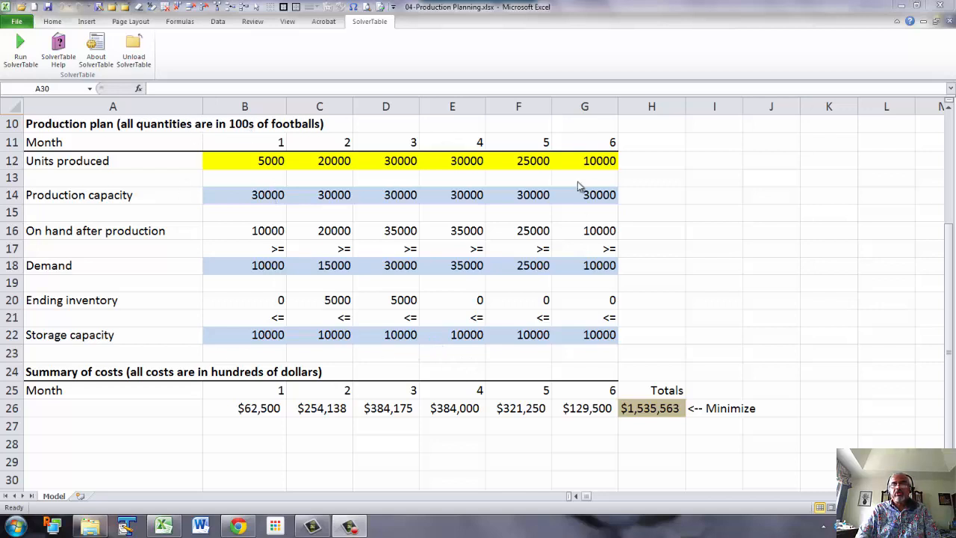
Step: Label cell A30 below the cost summary as "Maximum inventory"
{"action": "left_click", "coordinate": [946, 291]}
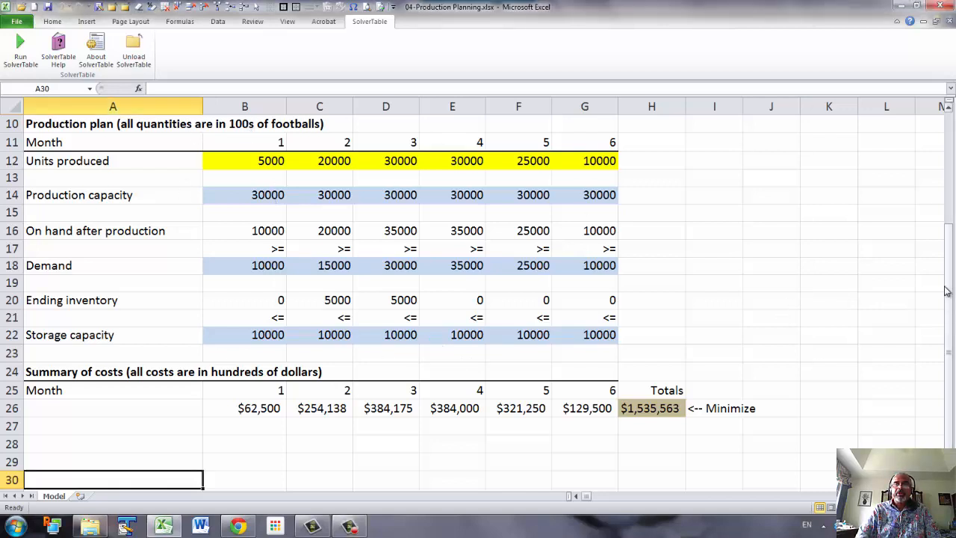
{"action": "left_click_drag", "start_coordinate": [949, 246], "coordinate": [953, 135]}
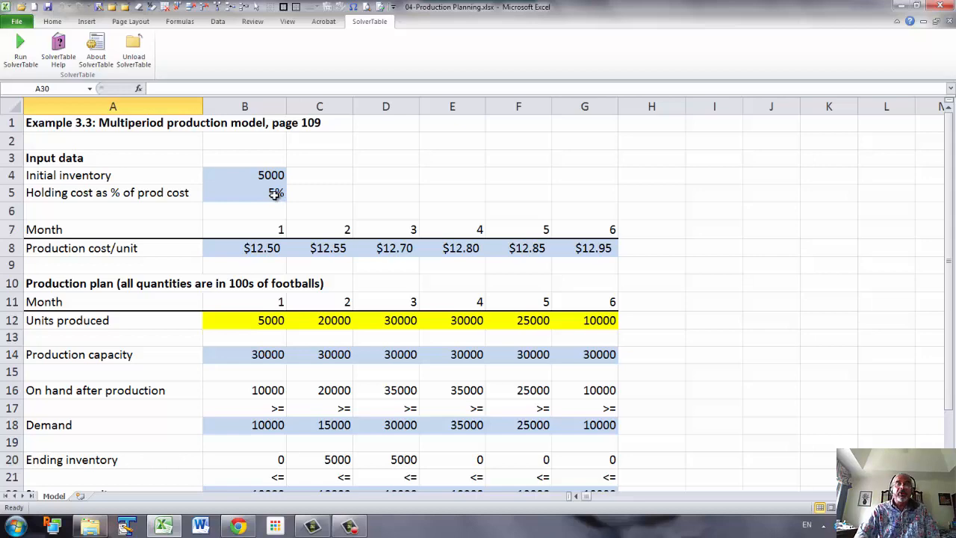
{"action": "scroll", "coordinate": [275, 194], "scroll_direction": "down", "scroll_amount": 5}
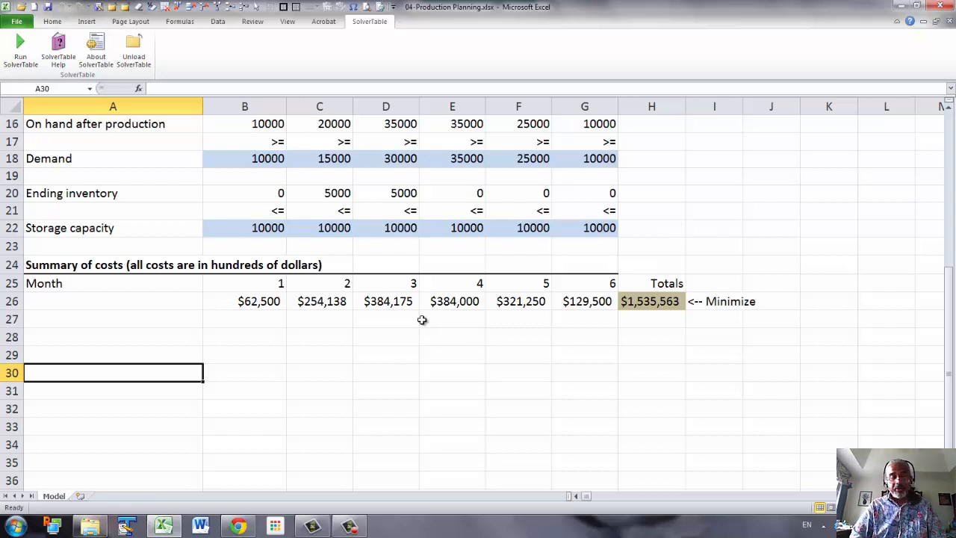
{"action": "type", "text": "Maxim"}
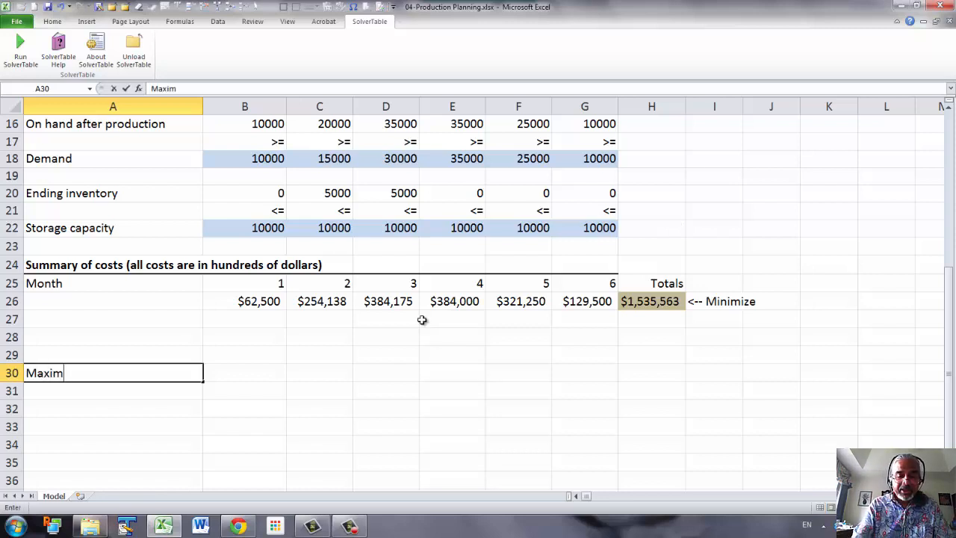
{"action": "type", "text": "um inventory"}
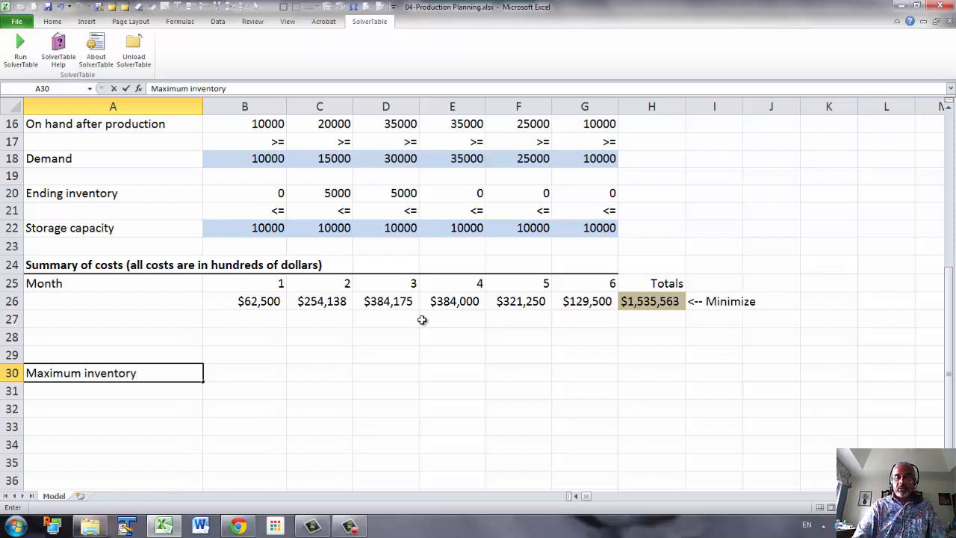
{"action": "key", "text": "Tab"}
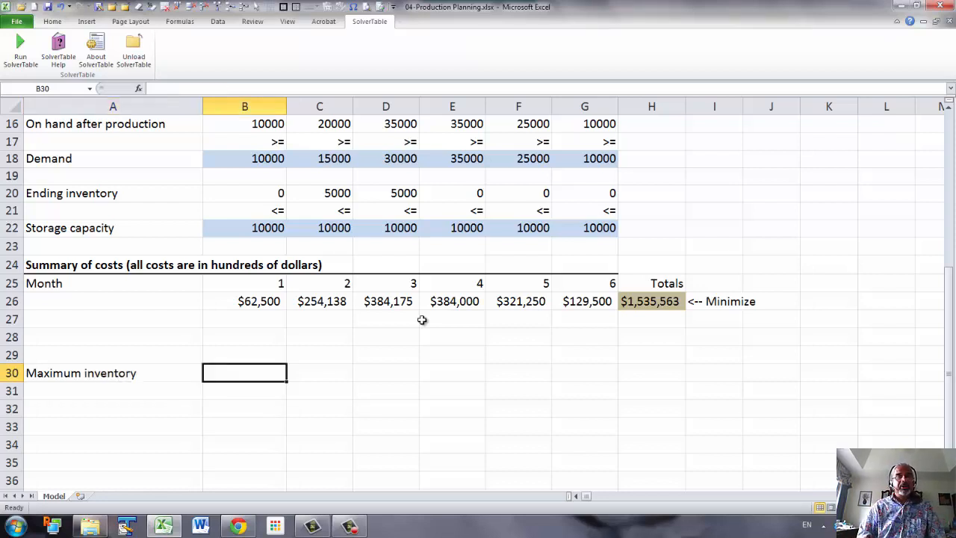
Step: Enter the formula =MAX(Ending_inventory) in cell B30, referencing the ending inventory range B20:G20
{"action": "type", "text": "="}
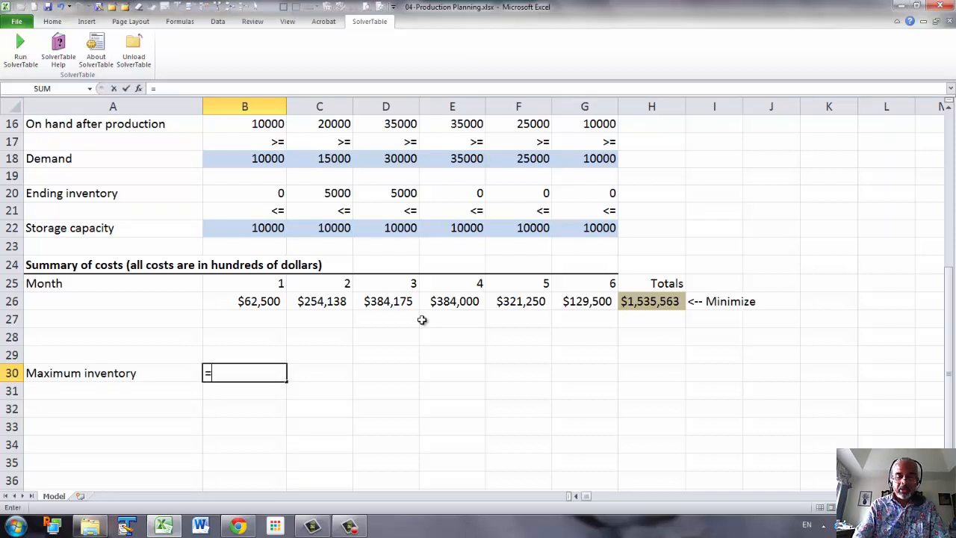
{"action": "type", "text": "max"}
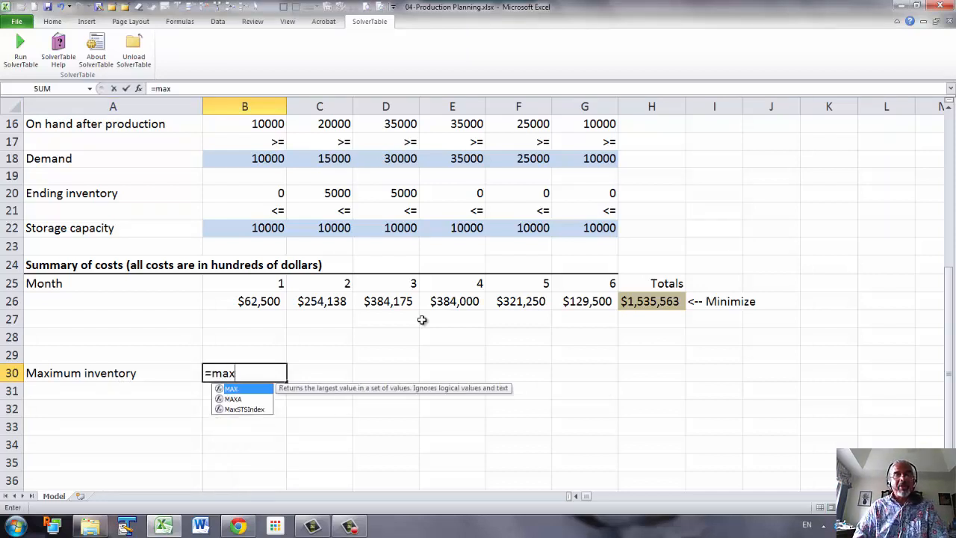
{"action": "type", "text": "("}
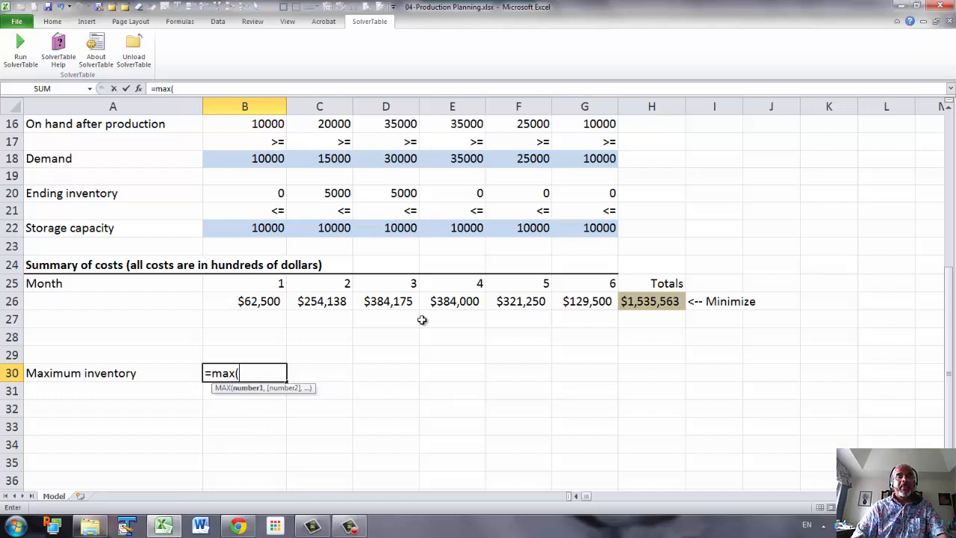
{"action": "left_click_drag", "start_coordinate": [268, 193], "coordinate": [581, 195]}
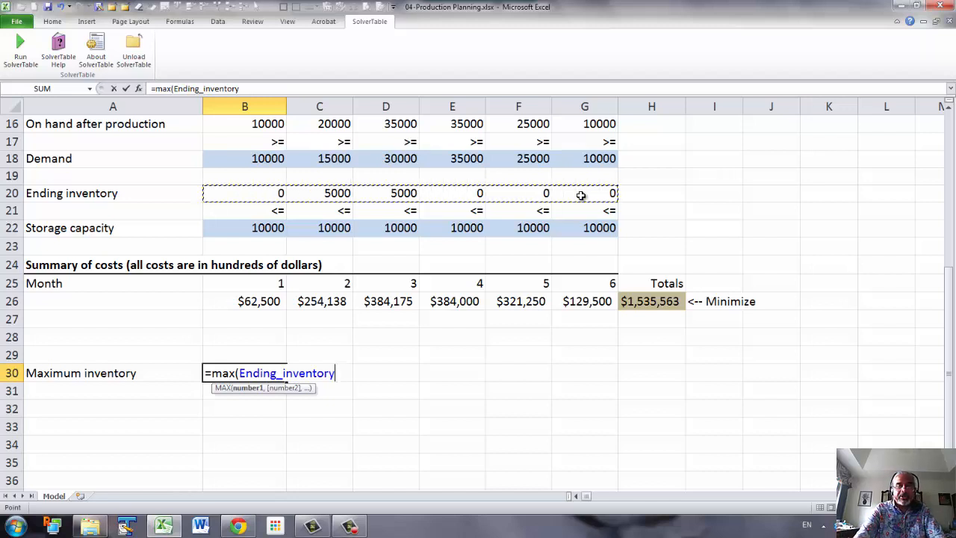
{"action": "type", "text": ")"}
{"action": "key", "text": "Return"}
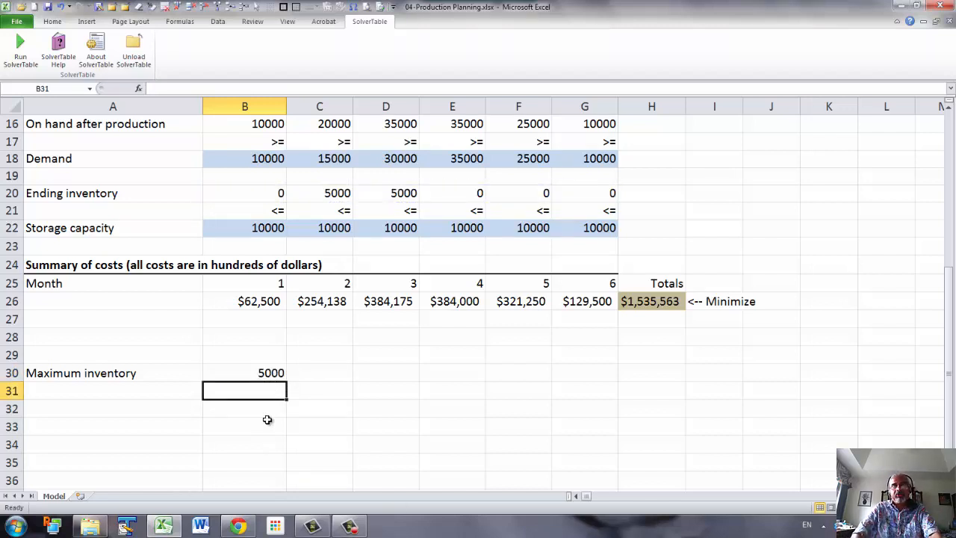
Step: Start a oneway SolverTable analysis with the holding cost percentage in B5 as the input cell
{"action": "left_click", "coordinate": [21, 54]}
{"action": "left_click", "coordinate": [532, 307]}
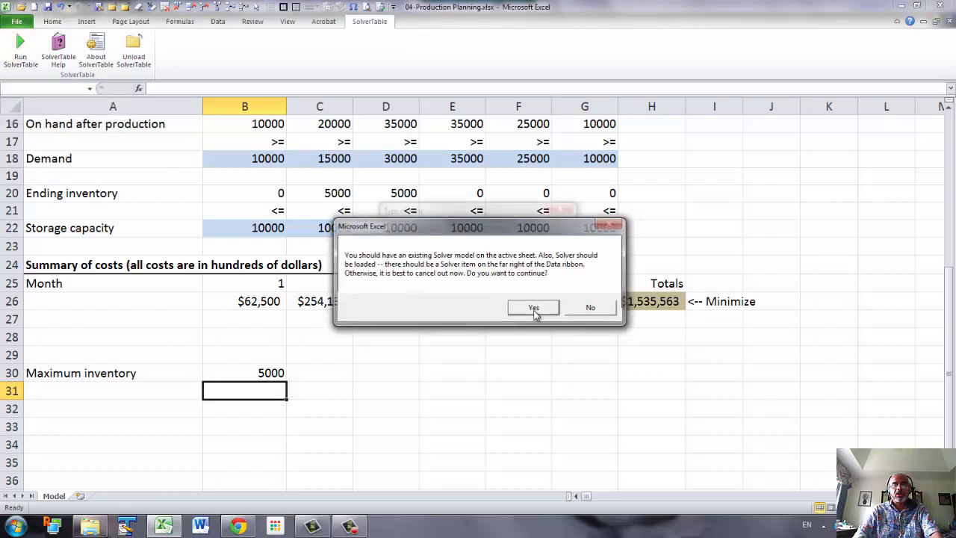
{"action": "left_click", "coordinate": [547, 235]}
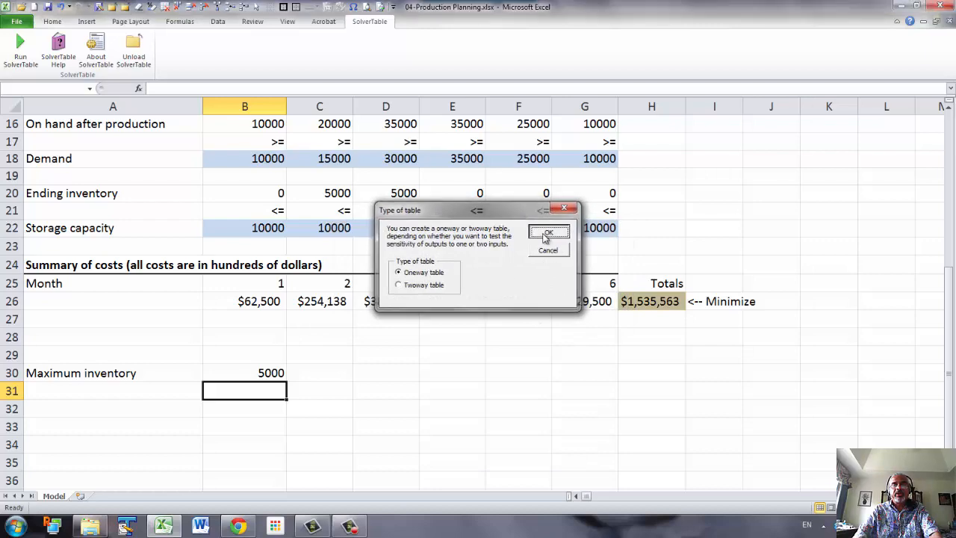
{"action": "left_click_drag", "start_coordinate": [511, 109], "coordinate": [690, 167]}
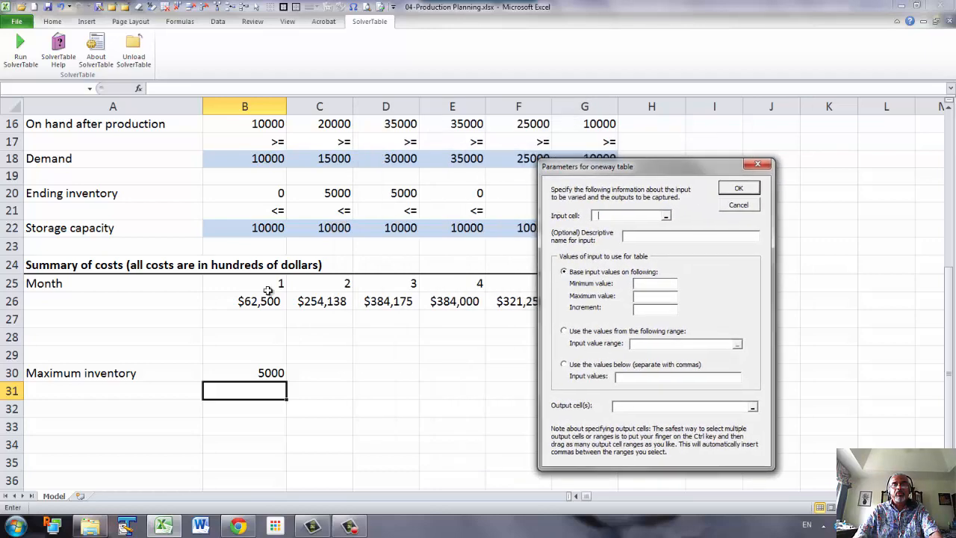
{"action": "scroll", "coordinate": [234, 298], "scroll_direction": "up", "scroll_amount": 2}
{"action": "scroll", "coordinate": [234, 298], "scroll_direction": "up", "scroll_amount": 3}
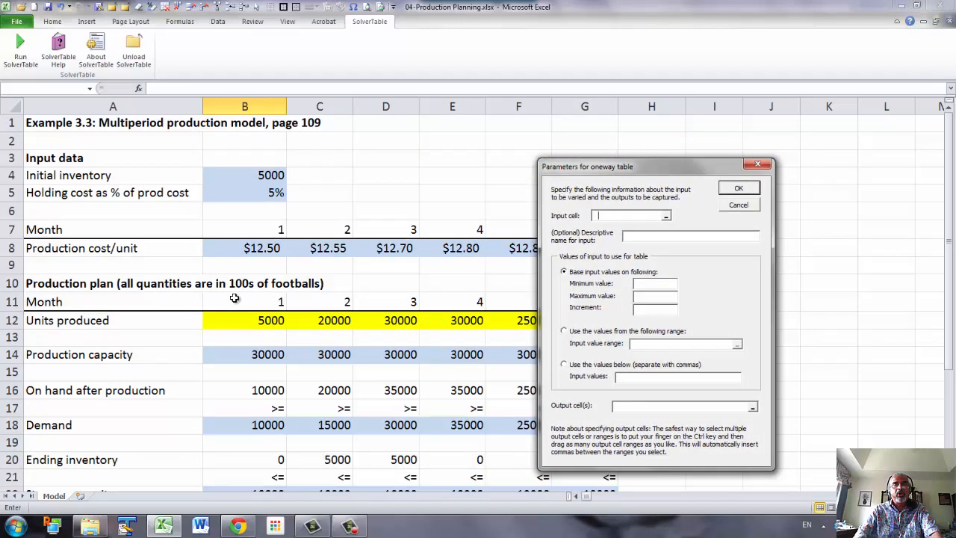
{"action": "left_click", "coordinate": [260, 193]}
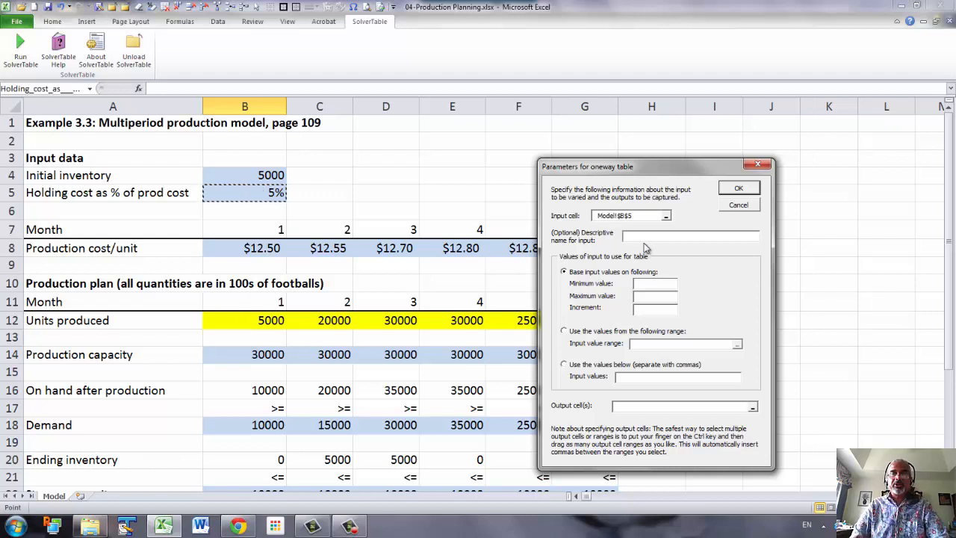
Step: Name the table input "Holding cost" and vary it from 0.01 to 0.1 in increments of 0.01
{"action": "left_click", "coordinate": [643, 238]}
{"action": "type", "text": "Hol"}
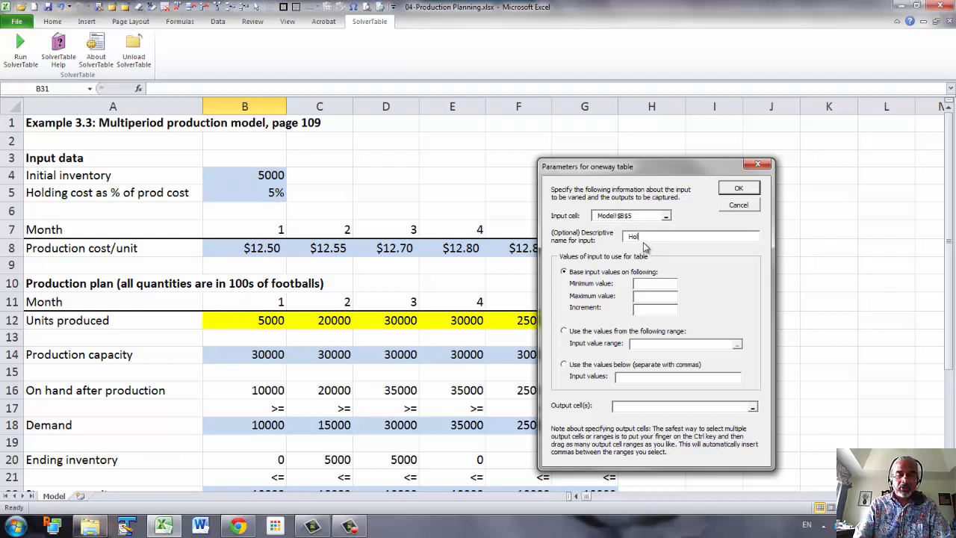
{"action": "type", "text": "ding cost"}
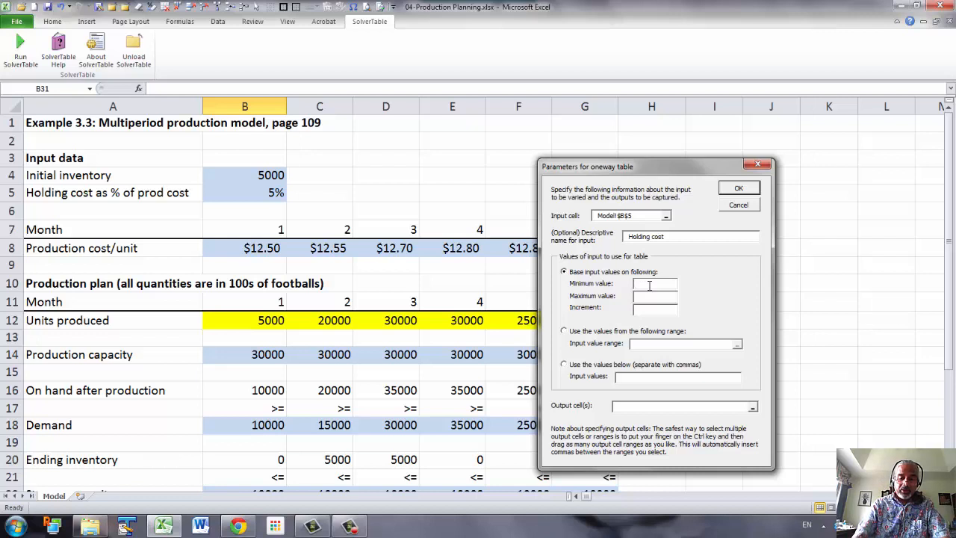
{"action": "left_click", "coordinate": [649, 285]}
{"action": "type", "text": "0.01"}
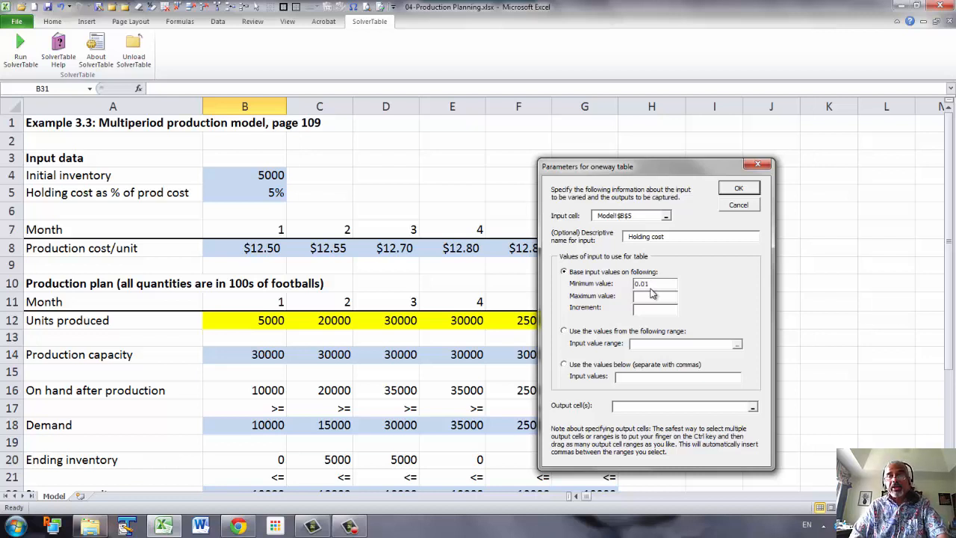
{"action": "left_click", "coordinate": [646, 300]}
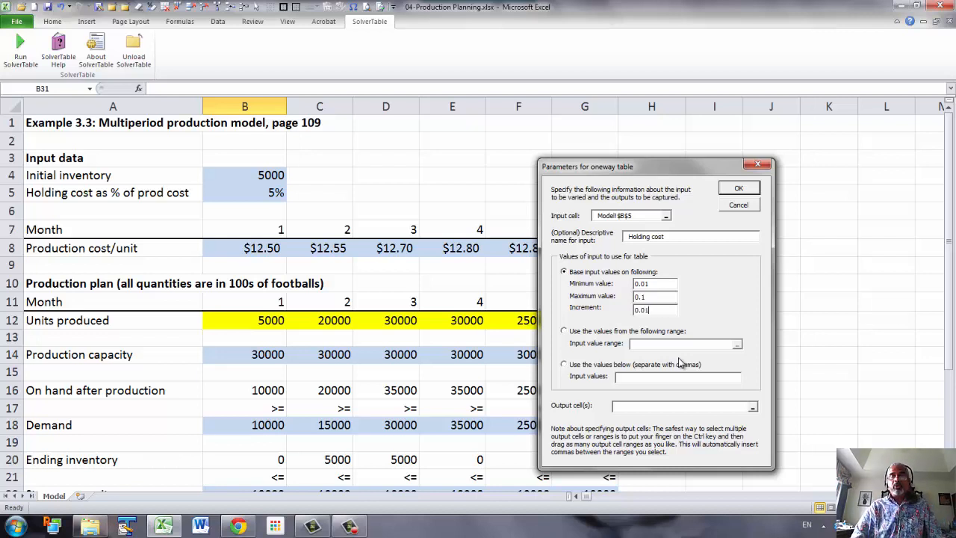
Step: Set the maximum inventory cell B30 as the output cell and generate the oneway sensitivity table
{"action": "left_click", "coordinate": [615, 407]}
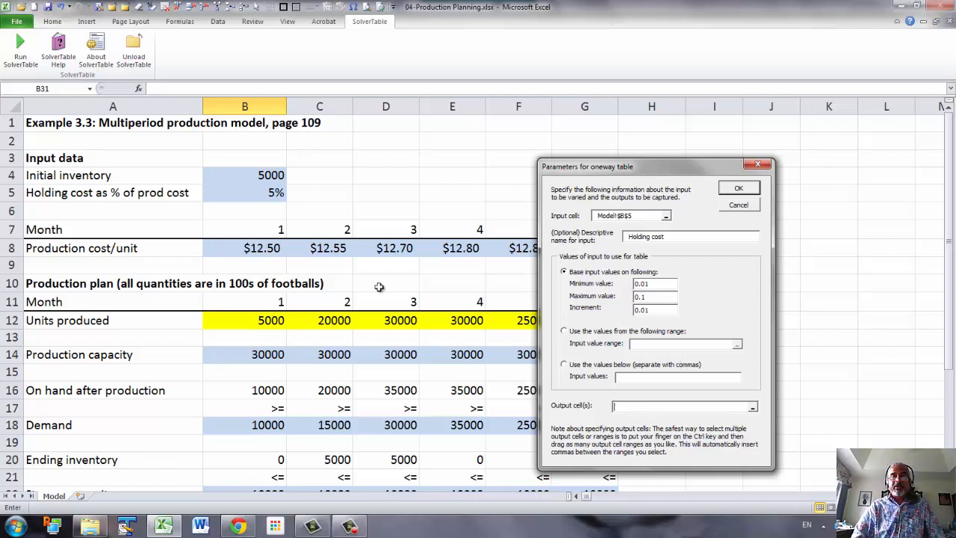
{"action": "scroll", "coordinate": [261, 381], "scroll_direction": "down", "scroll_amount": 3}
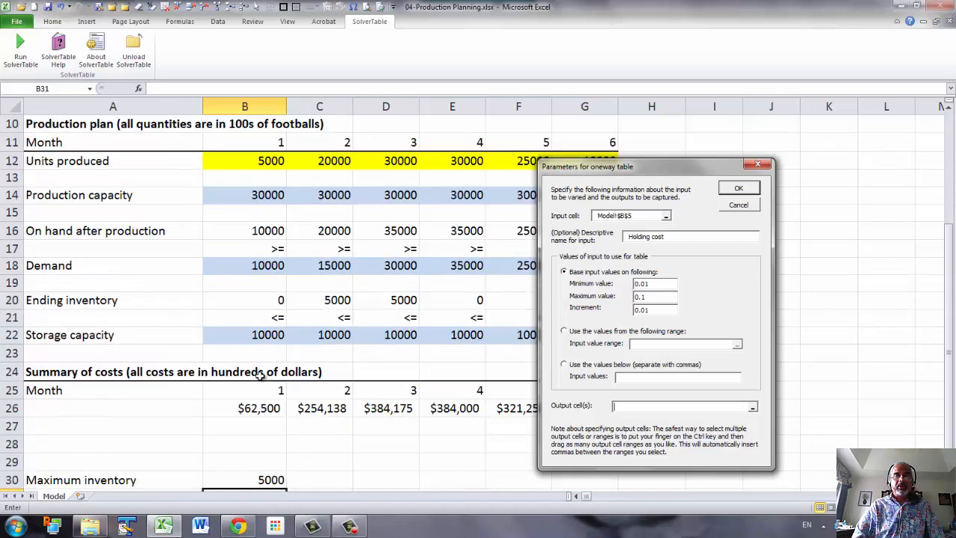
{"action": "left_click", "coordinate": [265, 479]}
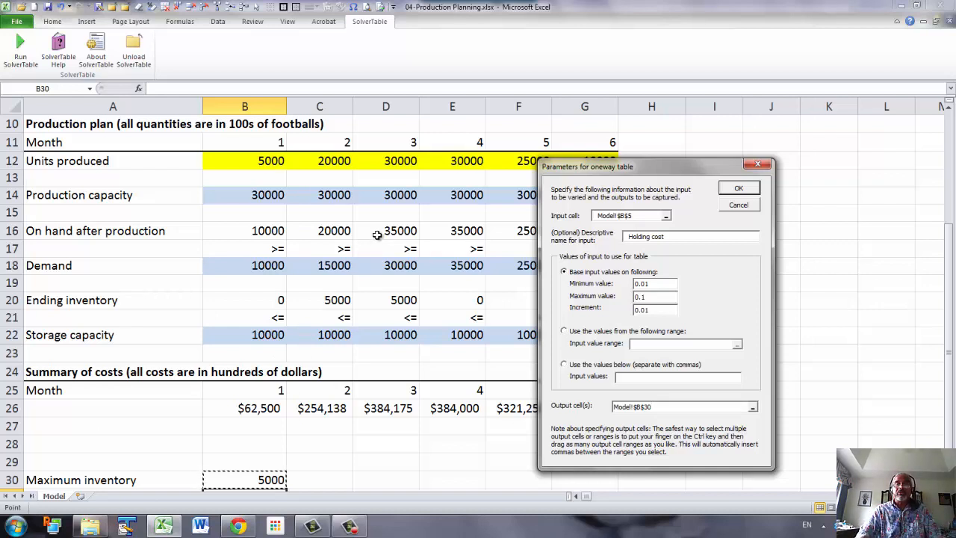
{"action": "left_click", "coordinate": [739, 188]}
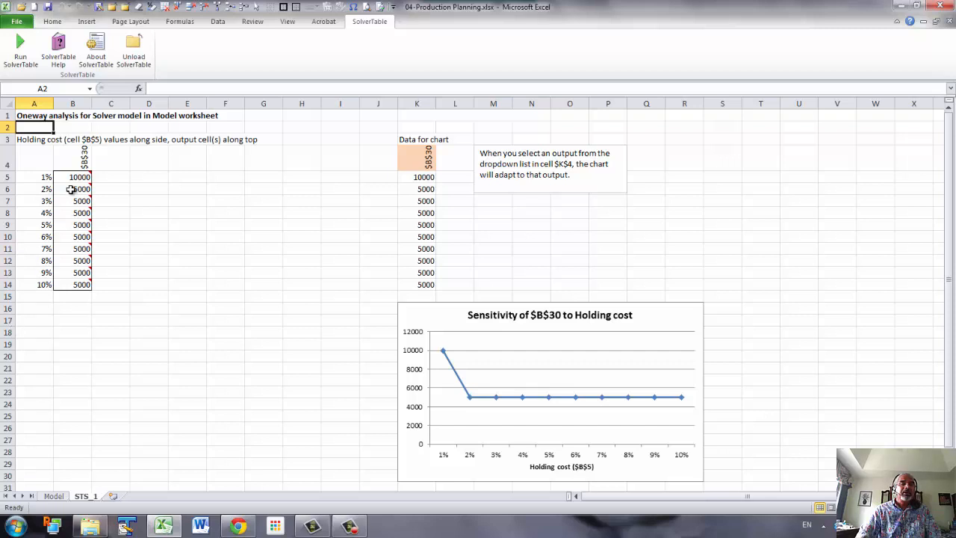
{"action": "mouse_move", "coordinate": [67, 186]}
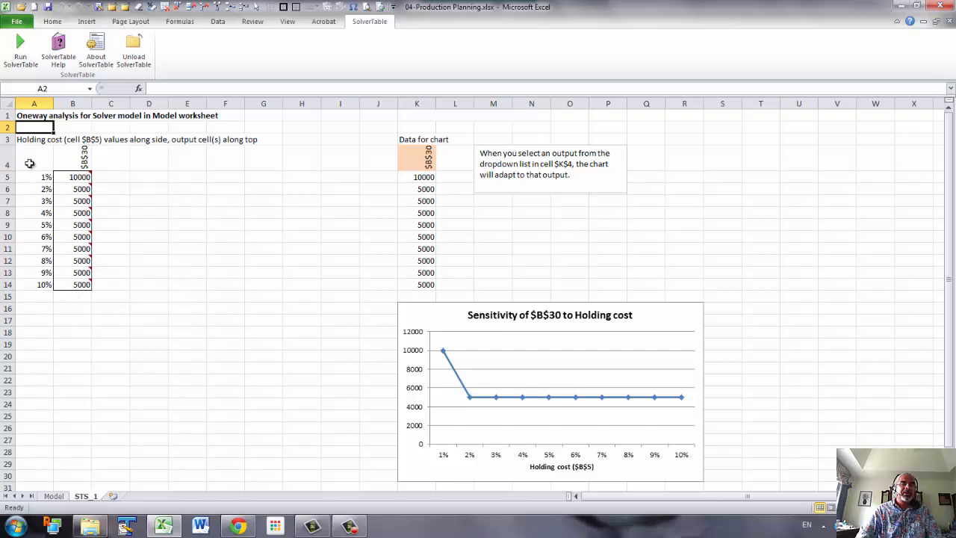
{"action": "mouse_move", "coordinate": [59, 214]}
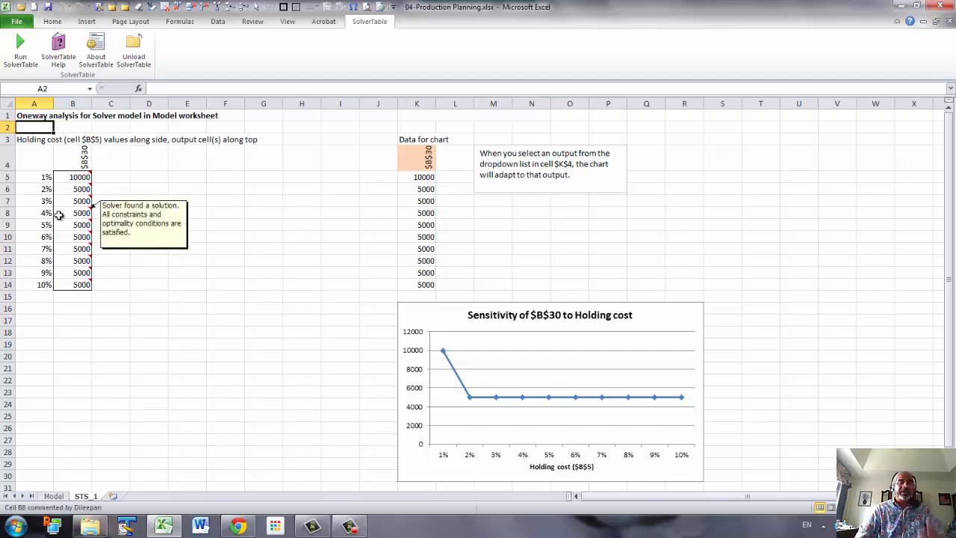